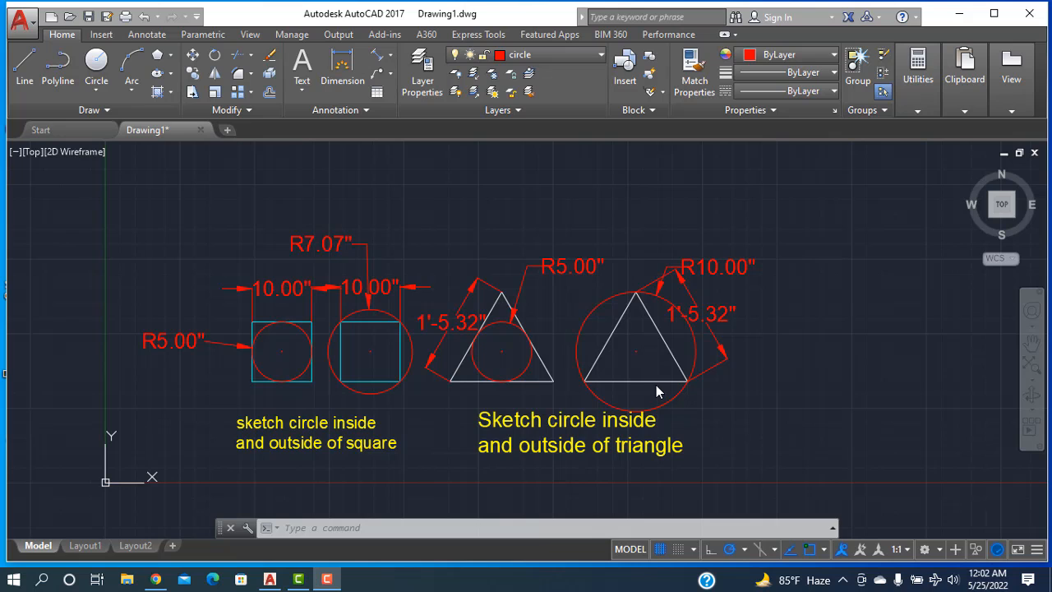
pyautogui.click(872, 370)
pyautogui.moveTo(838, 348)
pyautogui.mouseDown(button='middle')
pyautogui.moveTo(781, 378)
pyautogui.moveTo(610, 378)
pyautogui.moveTo(239, 345)
pyautogui.moveTo(146, 356)
pyautogui.mouseUp(button='middle')
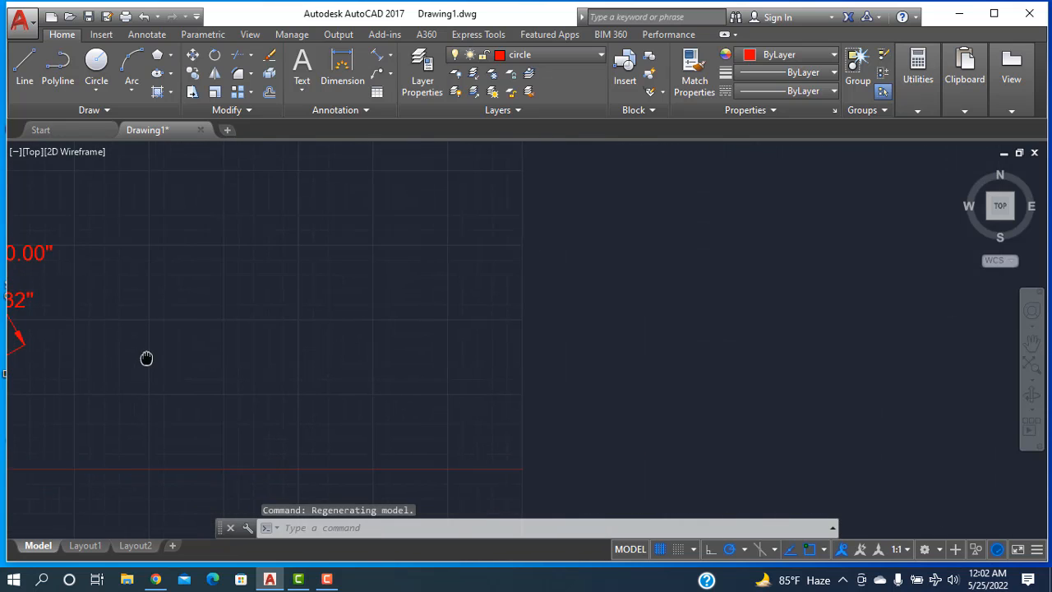
pyautogui.click(170, 56)
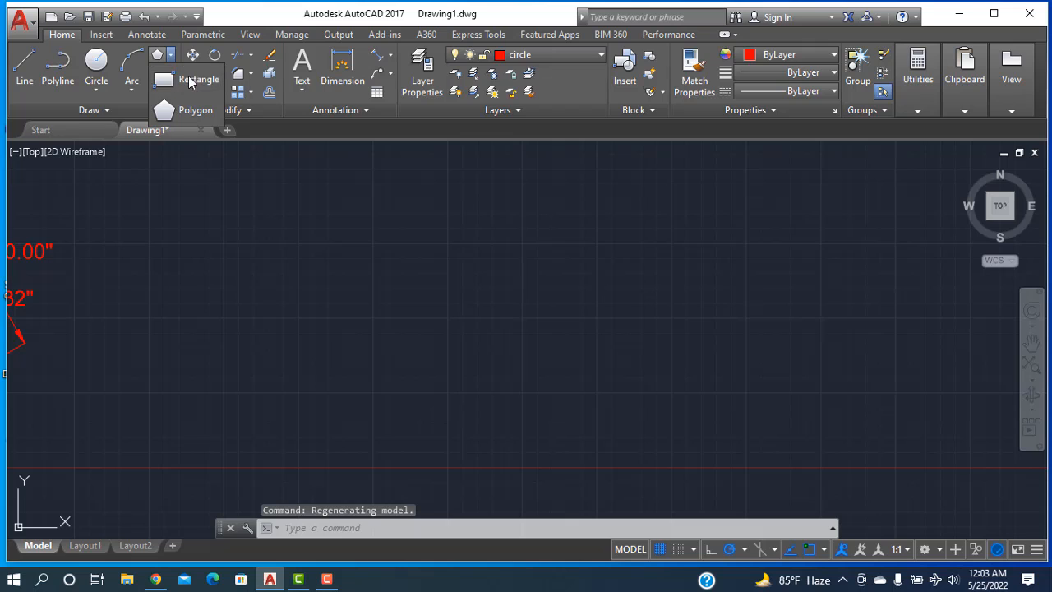
pyautogui.click(195, 82)
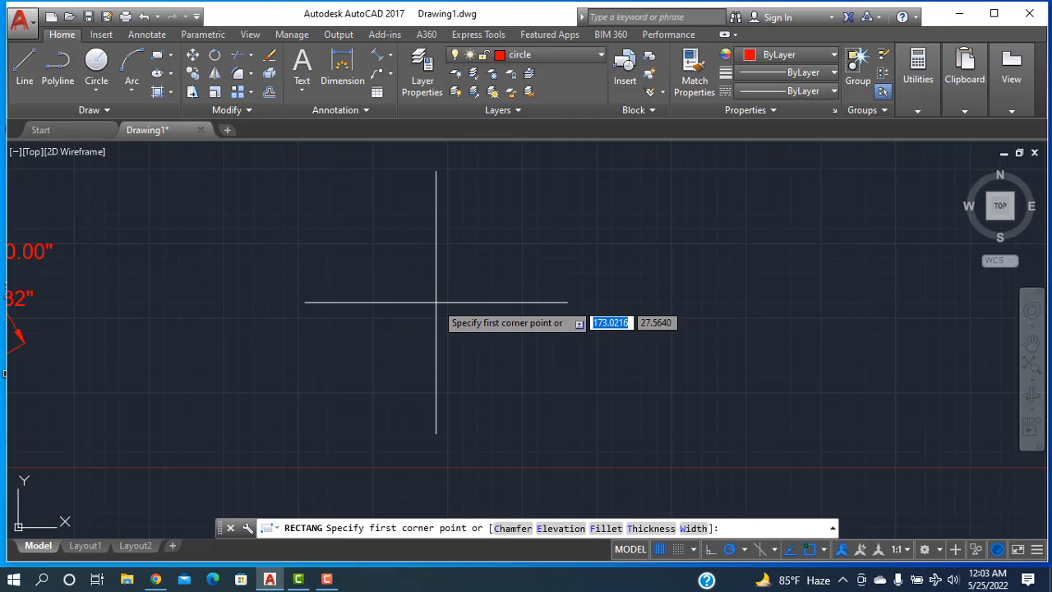
pyautogui.click(508, 322)
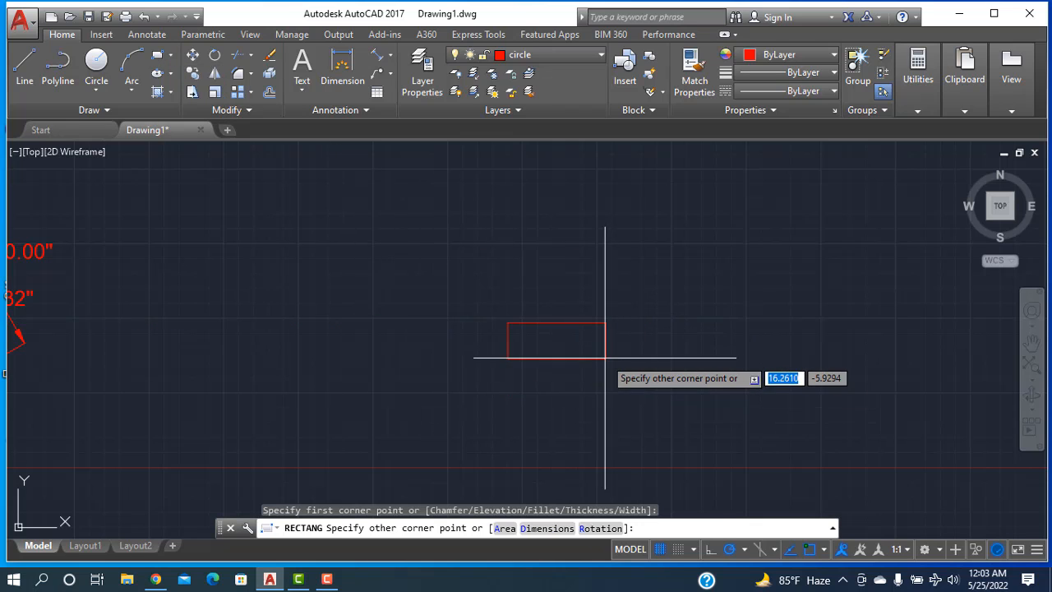
pyautogui.press('Escape')
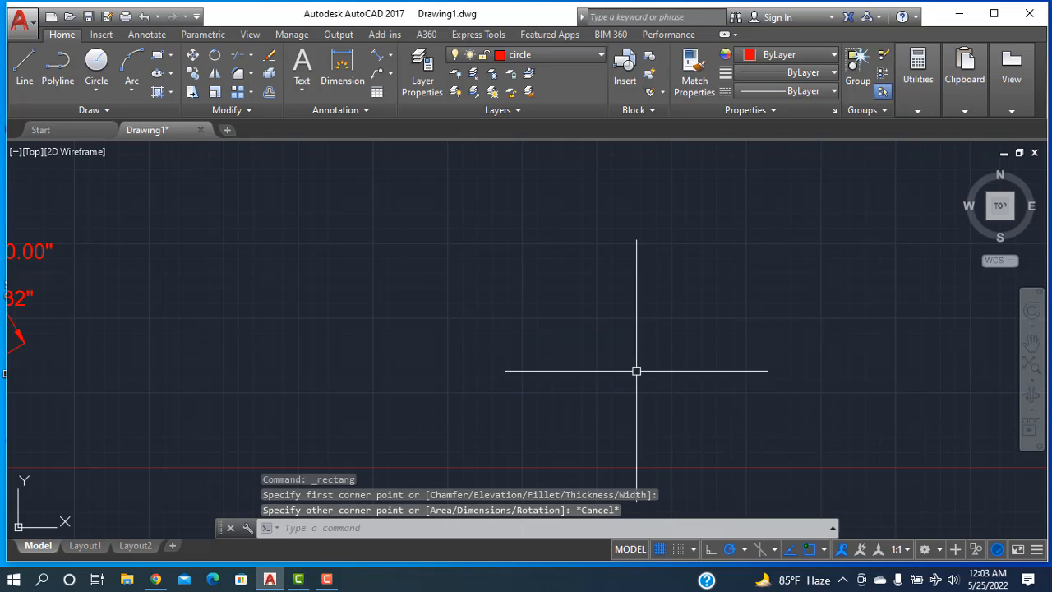
# - Make Defpoints the current layer
pyautogui.click(546, 54)
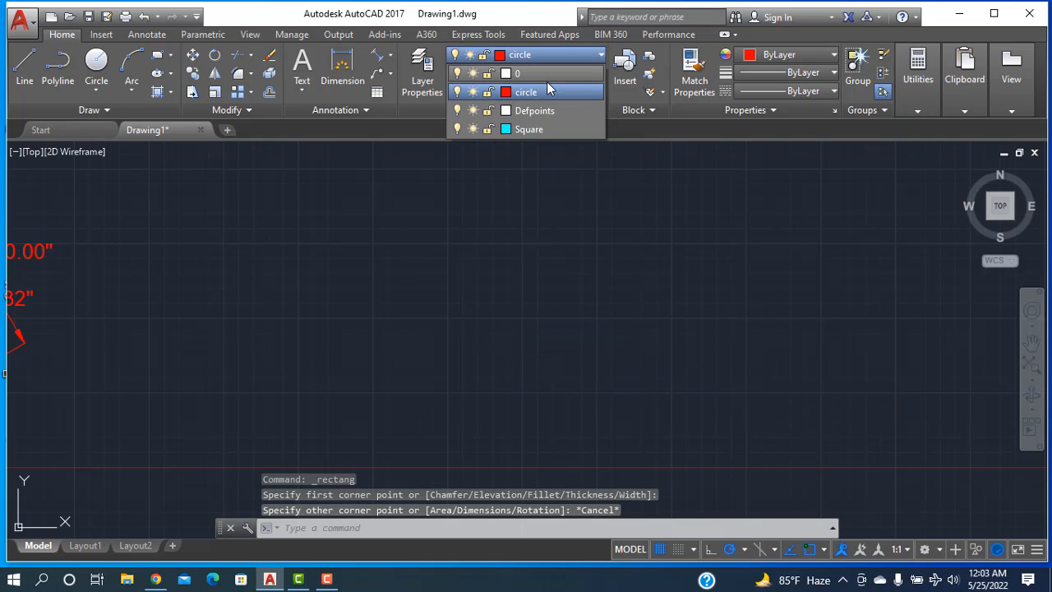
pyautogui.click(518, 73)
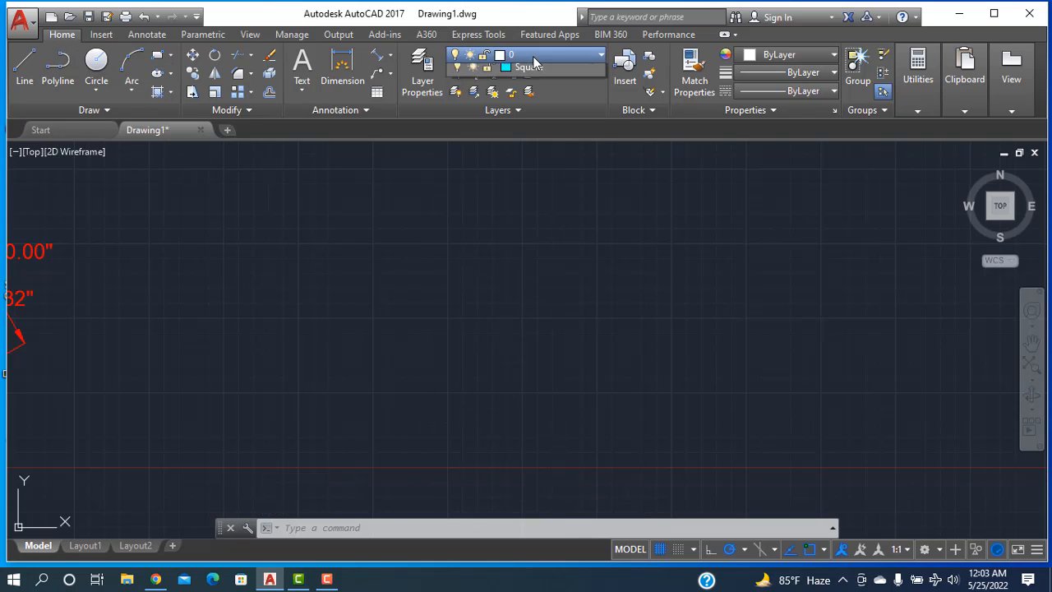
pyautogui.click(532, 56)
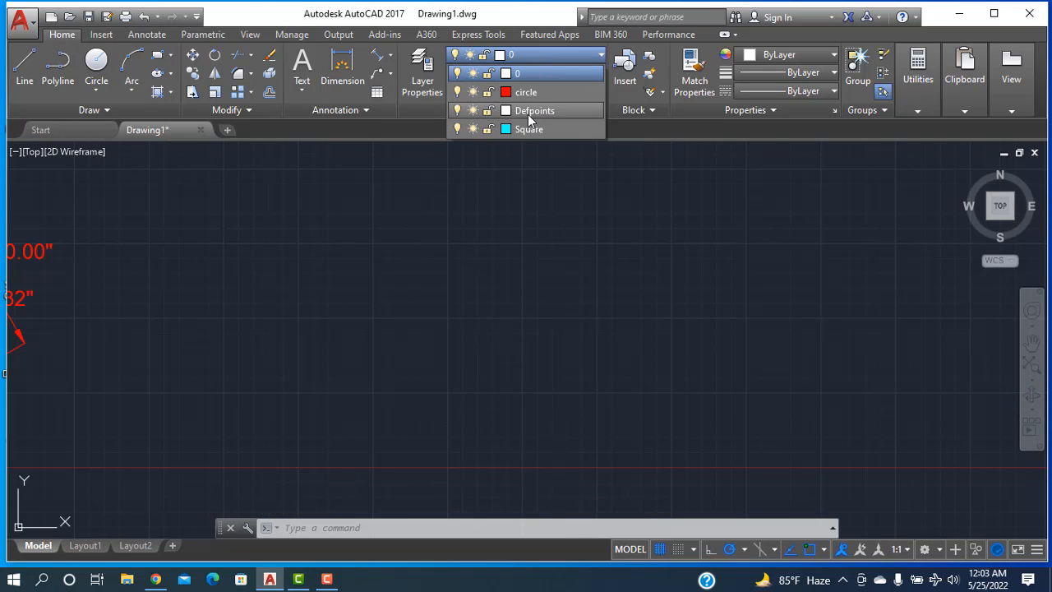
pyautogui.click(529, 113)
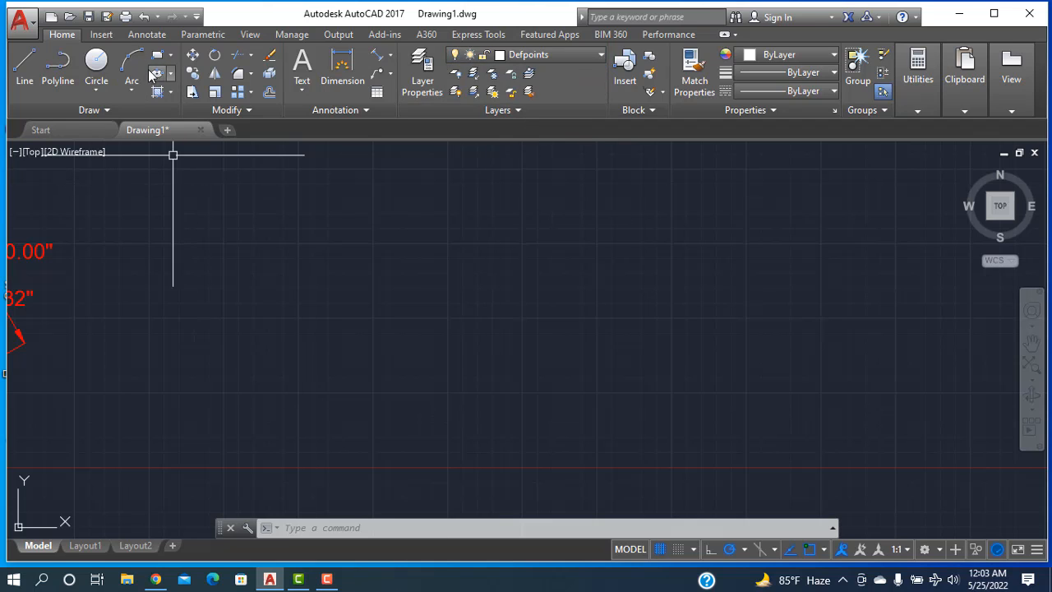
# - Draw a 10 by 10 square in the empty area beside the reference figures with the Rectangle command
pyautogui.click(171, 56)
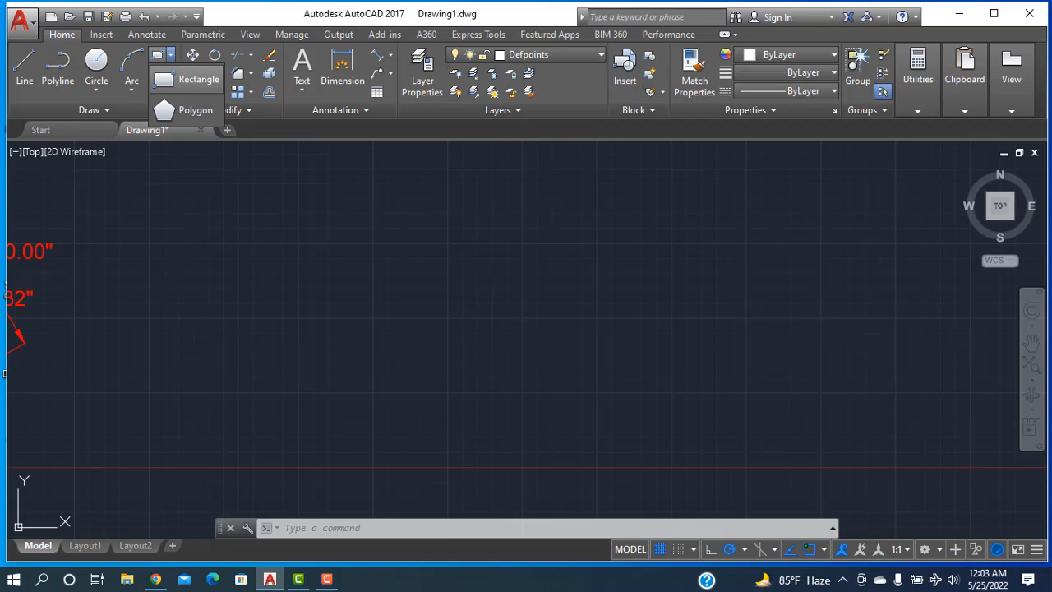
pyautogui.click(191, 80)
pyautogui.click(502, 263)
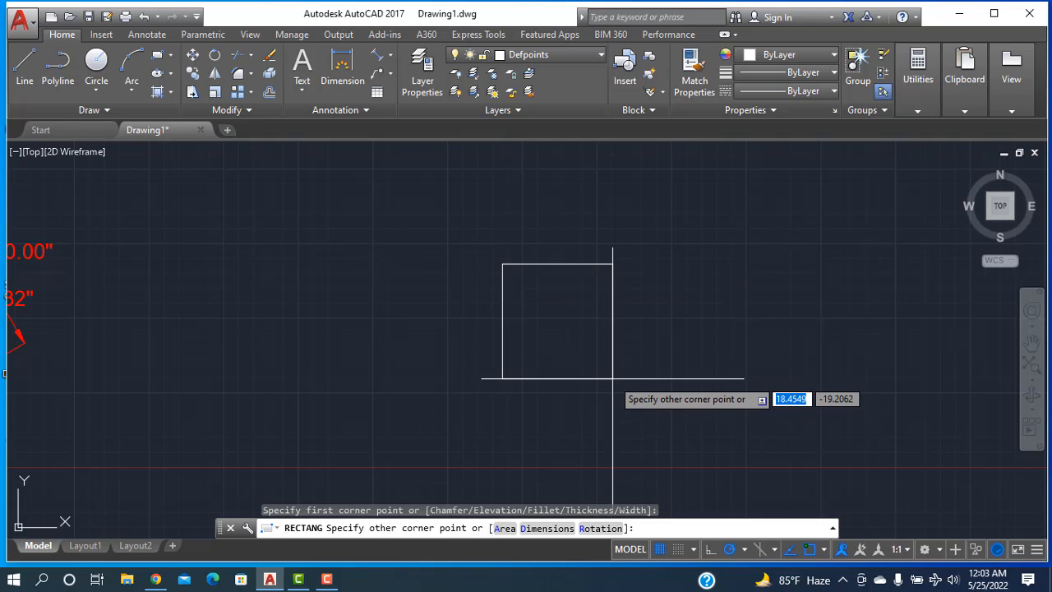
pyautogui.write('10')
pyautogui.press('Tab')
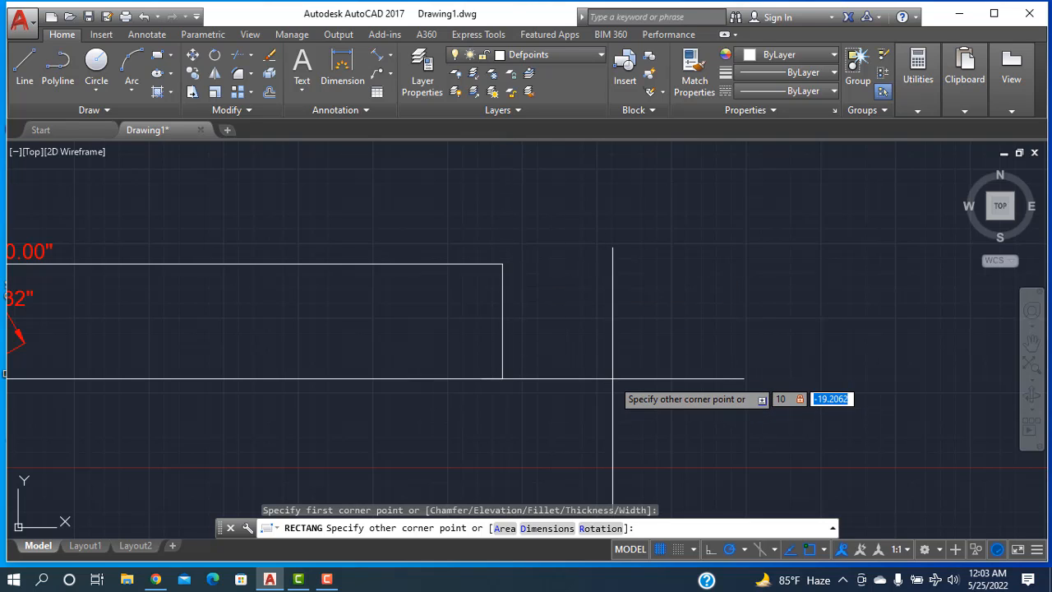
pyautogui.write('10')
pyautogui.press('Return')
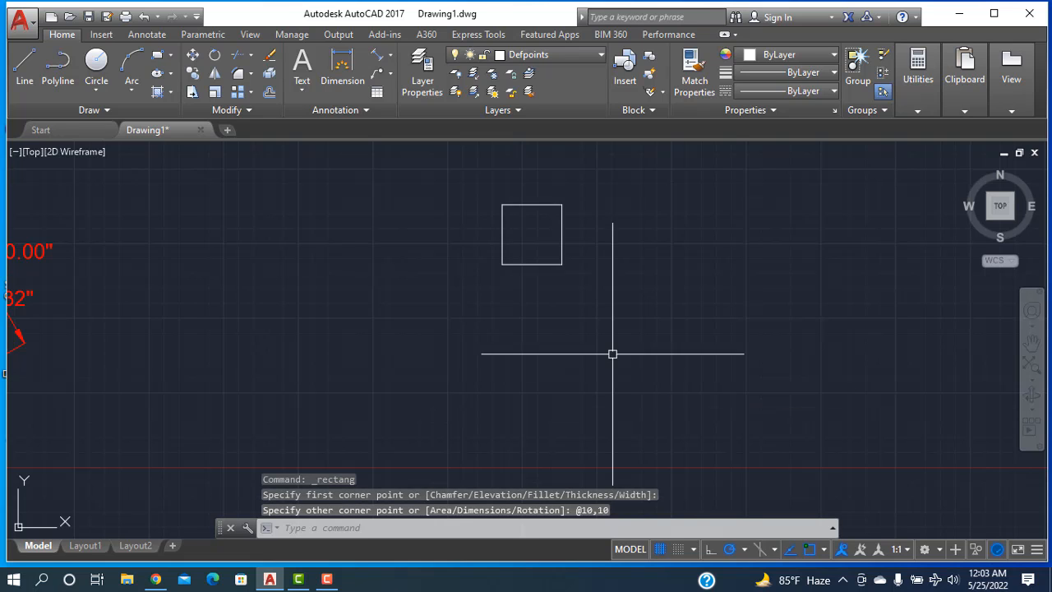
# - Draw a 3-Point circle inside the square through the midpoints of its left, top and right sides
pyautogui.scroll(2, 533, 184)
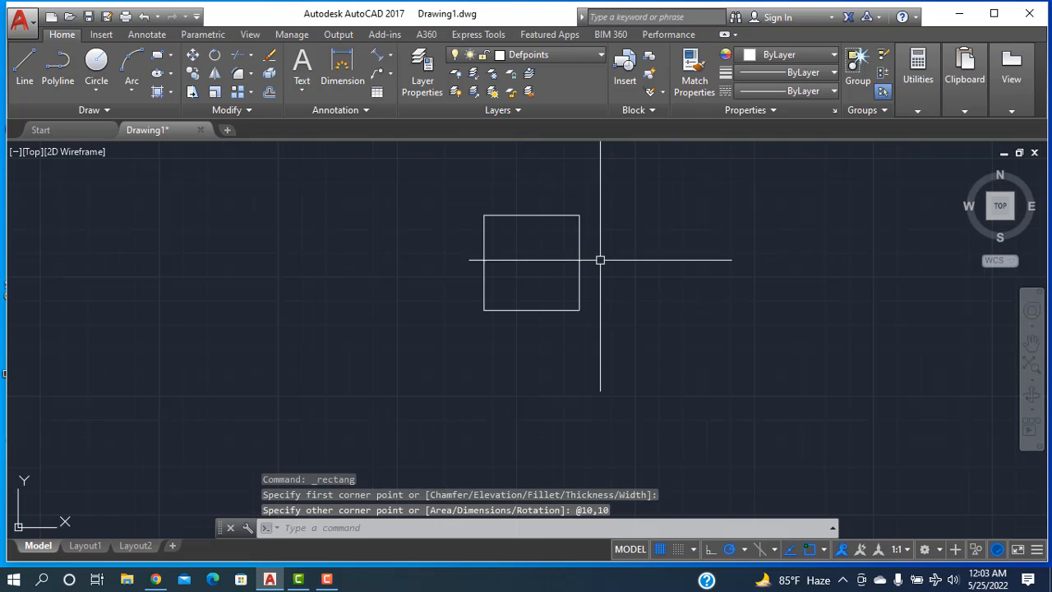
pyautogui.moveTo(648, 297)
pyautogui.mouseDown(button='middle')
pyautogui.moveTo(524, 378)
pyautogui.moveTo(475, 348)
pyautogui.mouseUp(button='middle')
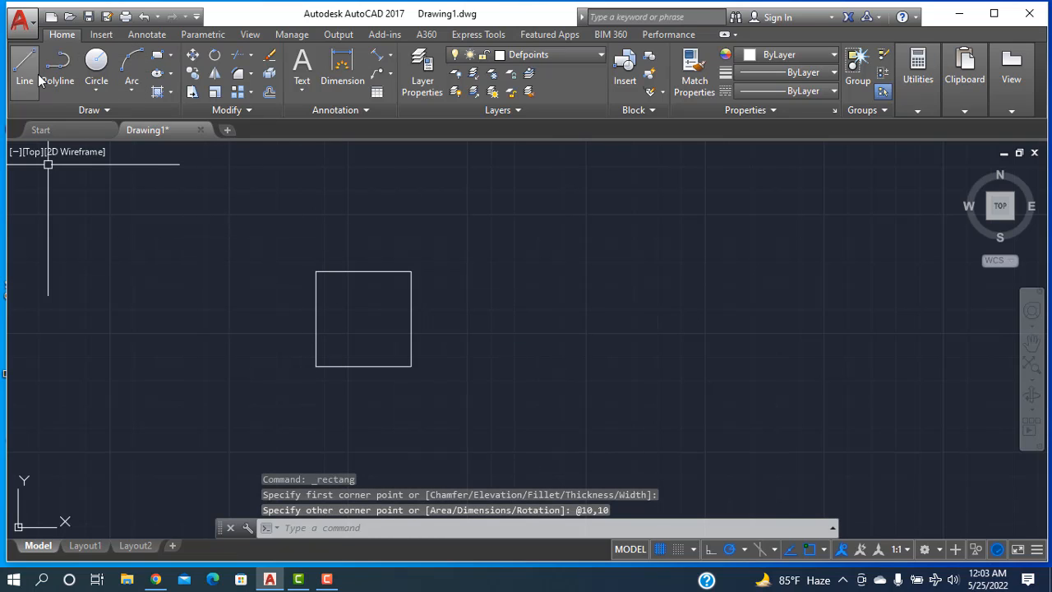
pyautogui.click(98, 91)
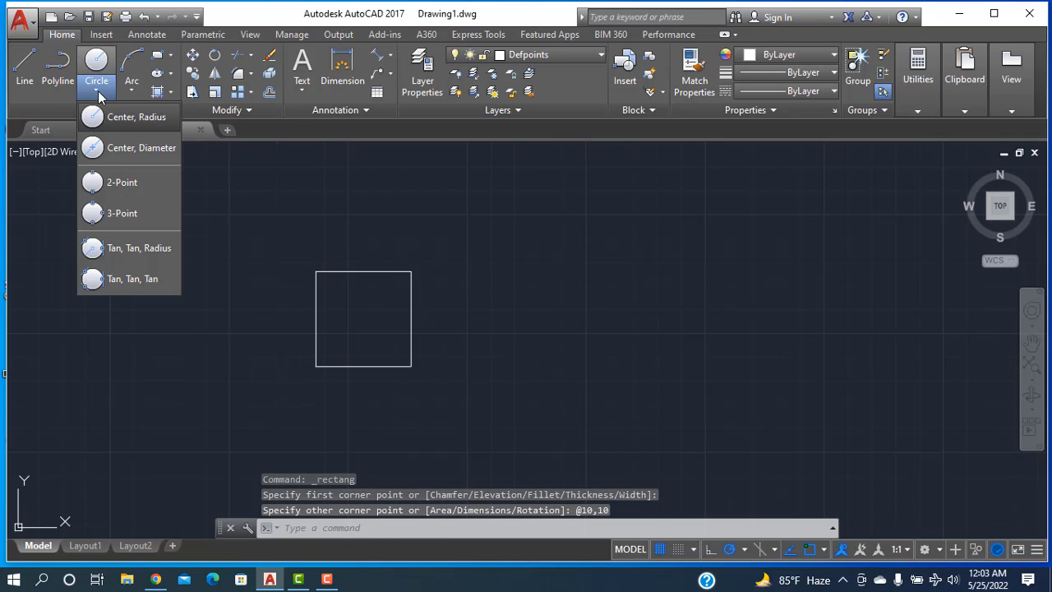
pyautogui.click(141, 217)
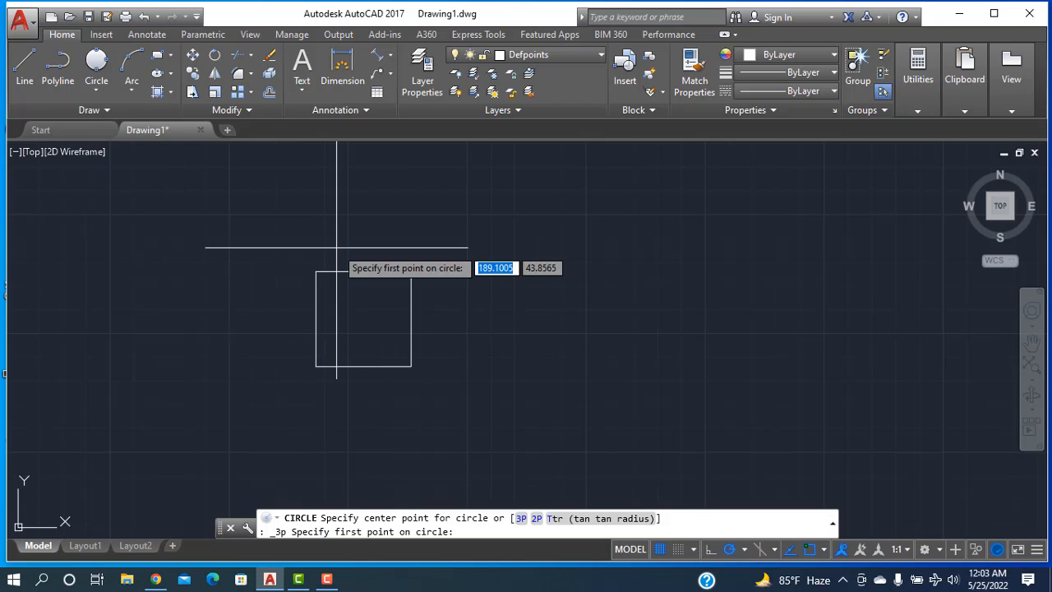
pyautogui.click(317, 318)
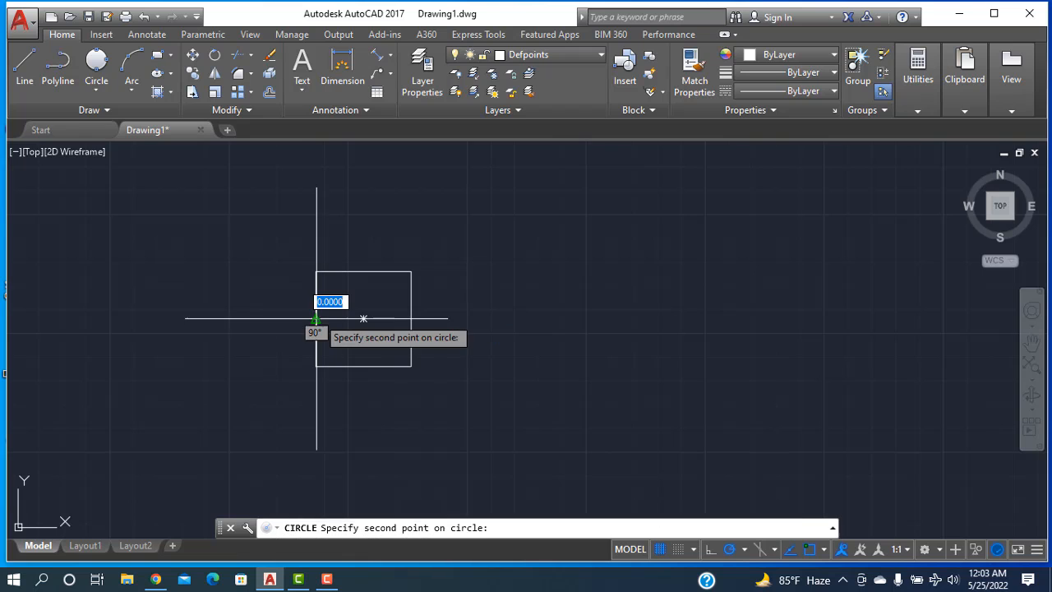
pyautogui.click(363, 272)
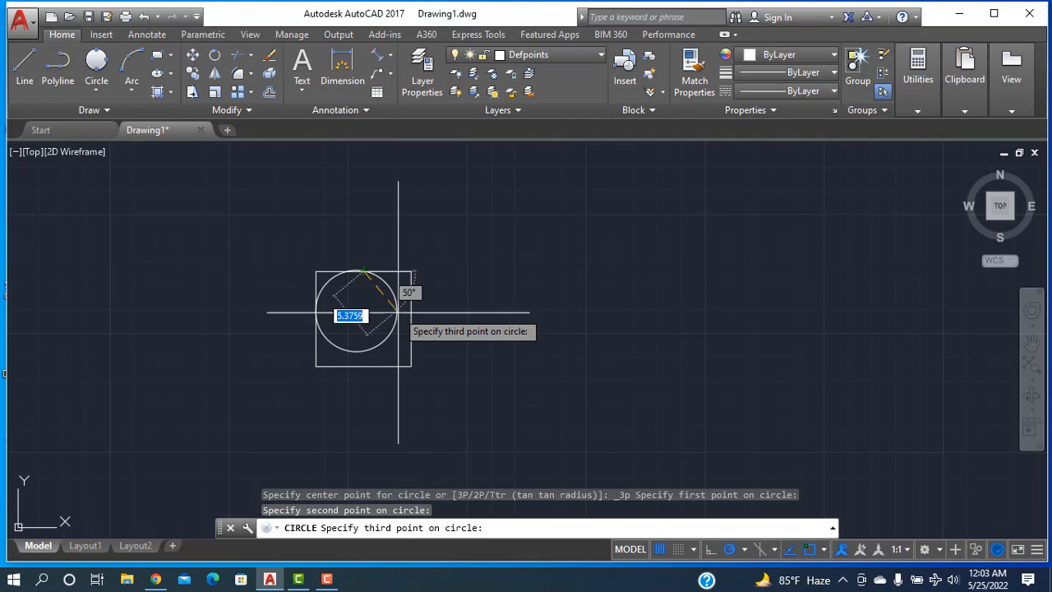
pyautogui.click(410, 322)
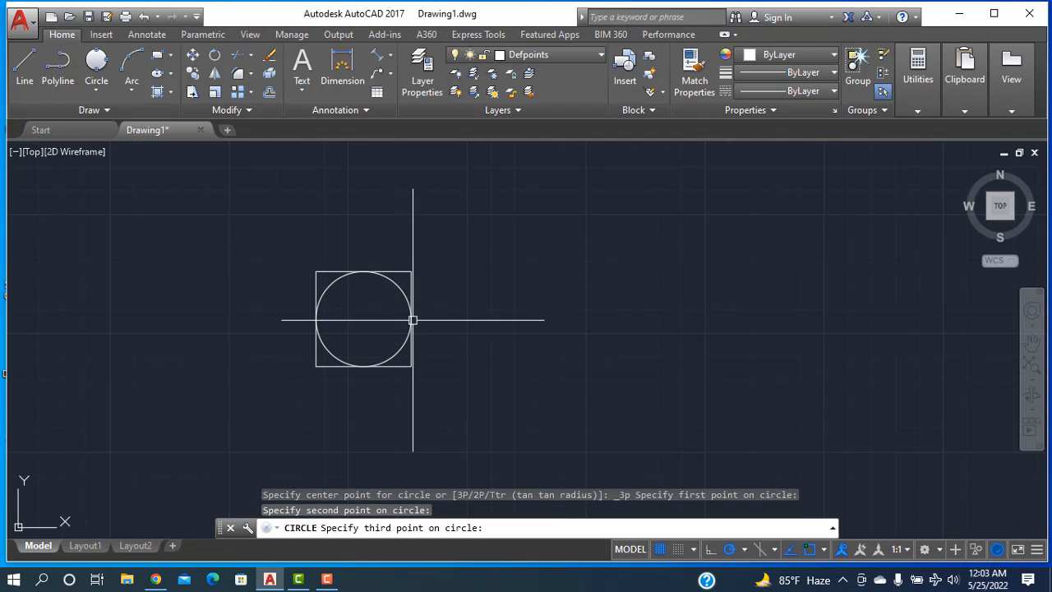
# - Draw a second 10 by 10 square to the right of the square with the inscribed circle
pyautogui.moveTo(635, 361); pyautogui.dragTo(512, 390, button='middle')
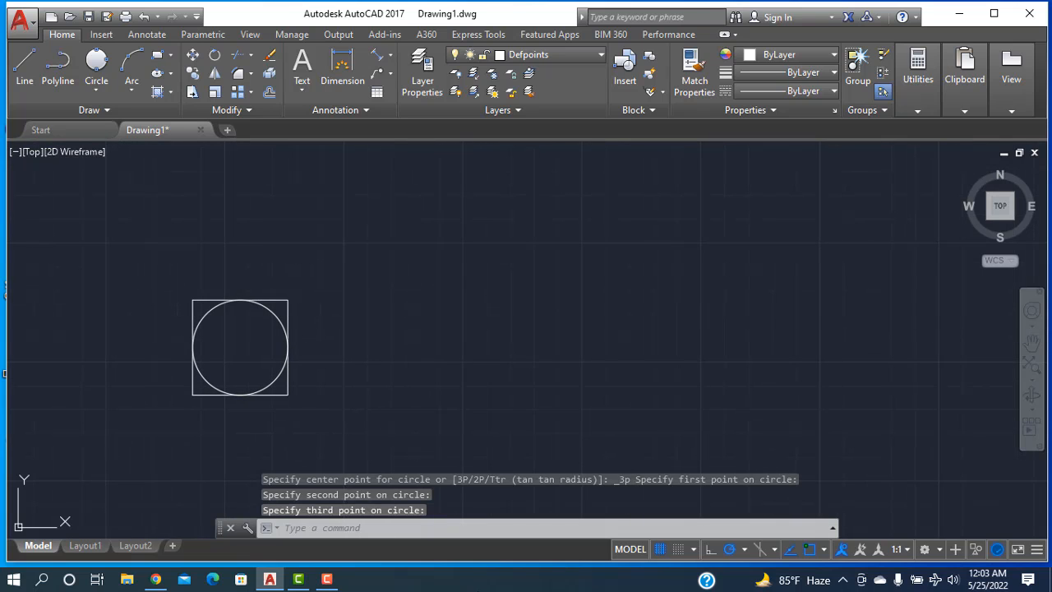
pyautogui.click(170, 55)
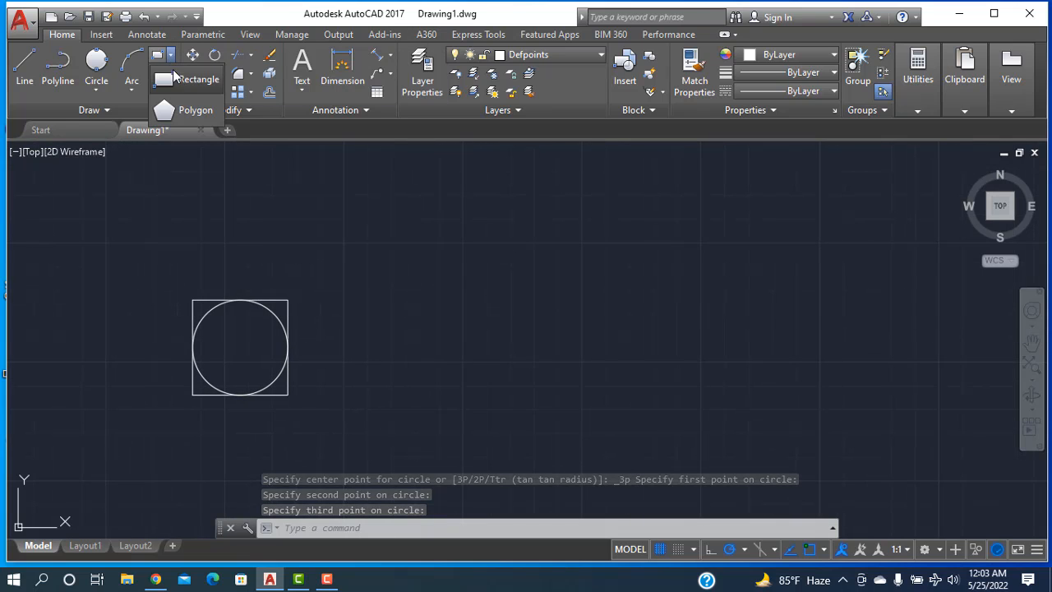
pyautogui.click(184, 82)
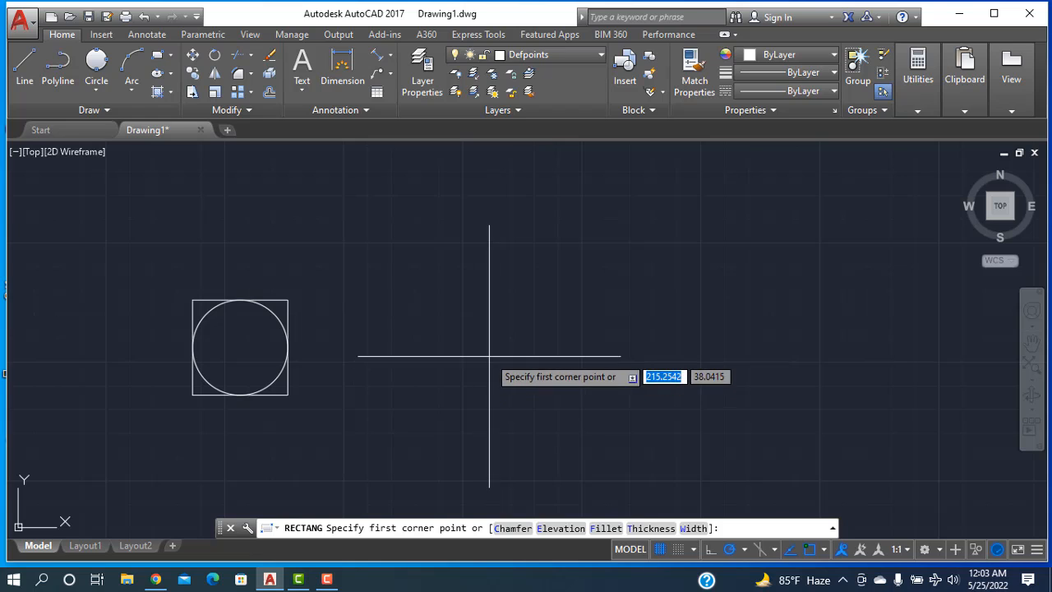
pyautogui.click(489, 357)
pyautogui.write('10')
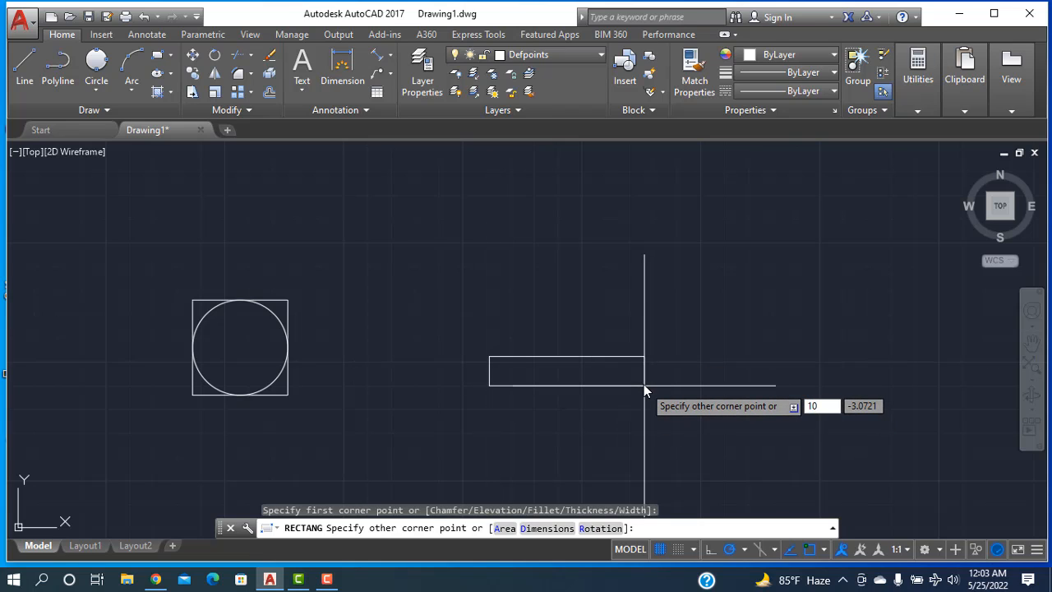
pyautogui.press('Tab')
pyautogui.write('10')
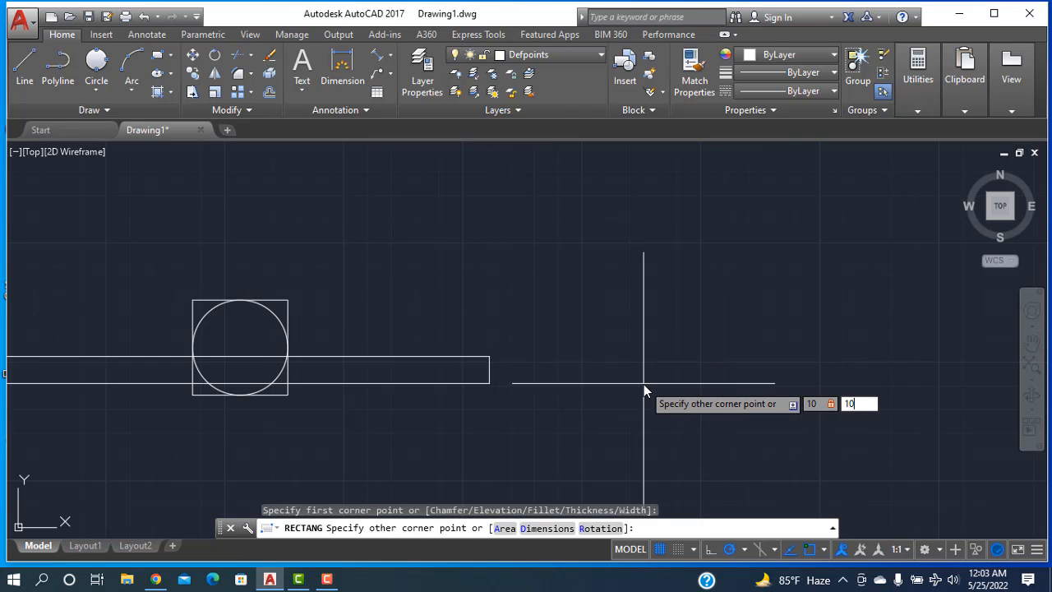
pyautogui.press('Return')
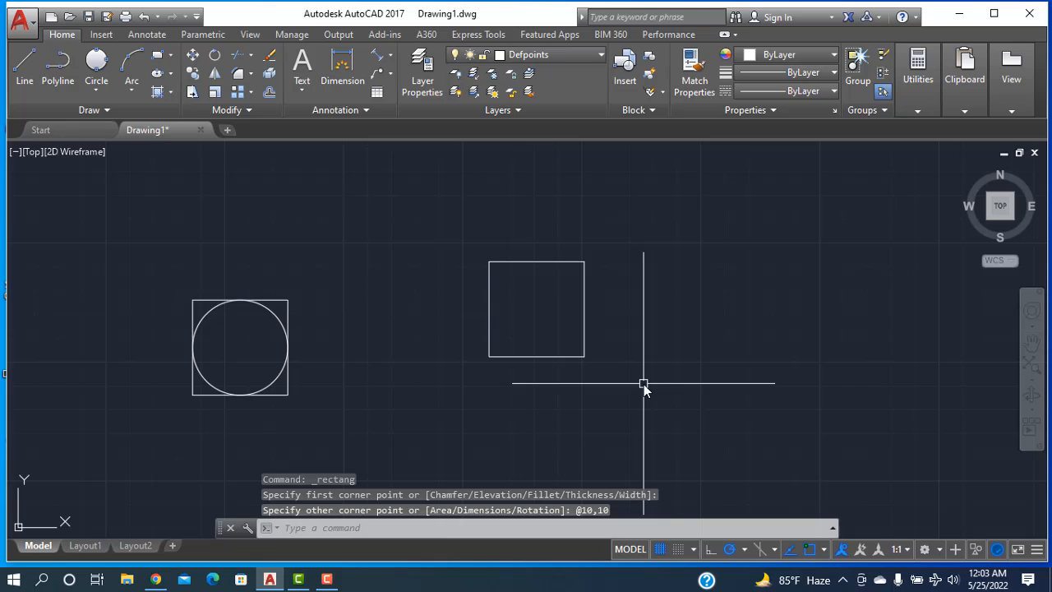
# - Draw a 3-Point circle around the second square through its lower-left, lower-right and upper-right corners
pyautogui.click(98, 92)
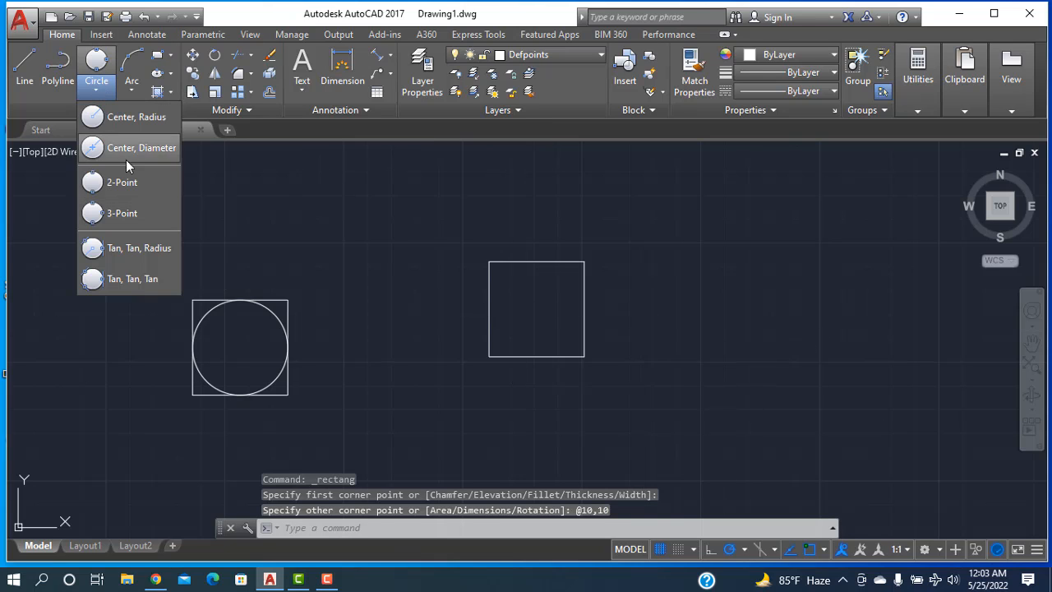
pyautogui.click(105, 215)
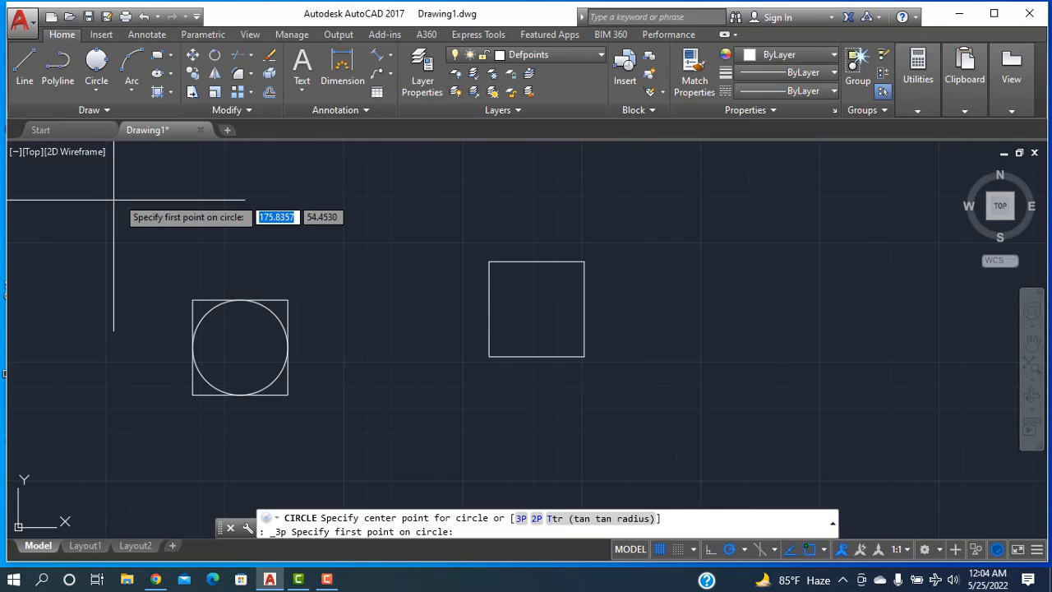
pyautogui.click(488, 357)
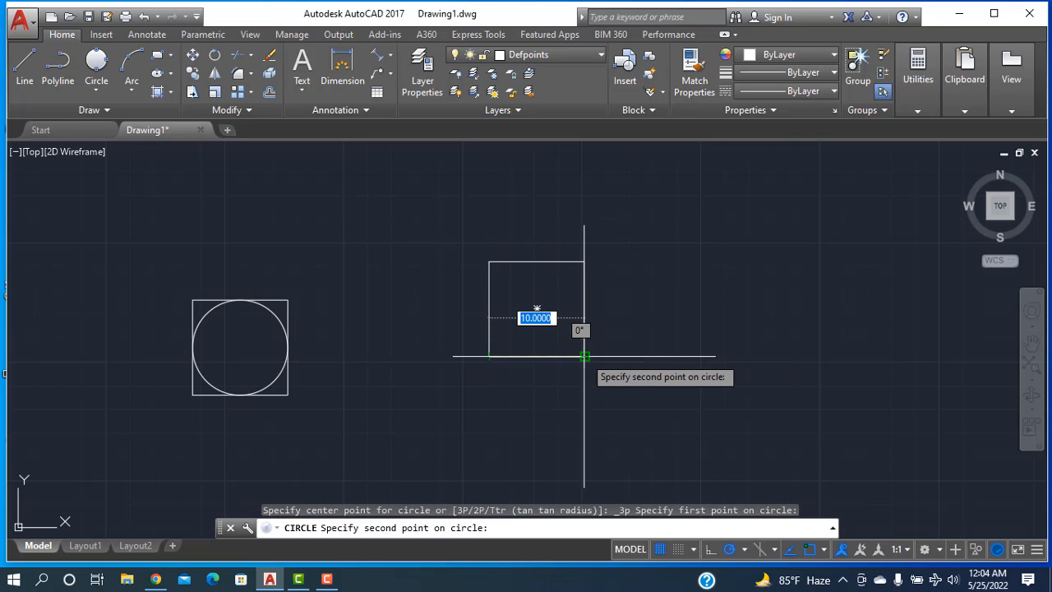
pyautogui.click(584, 357)
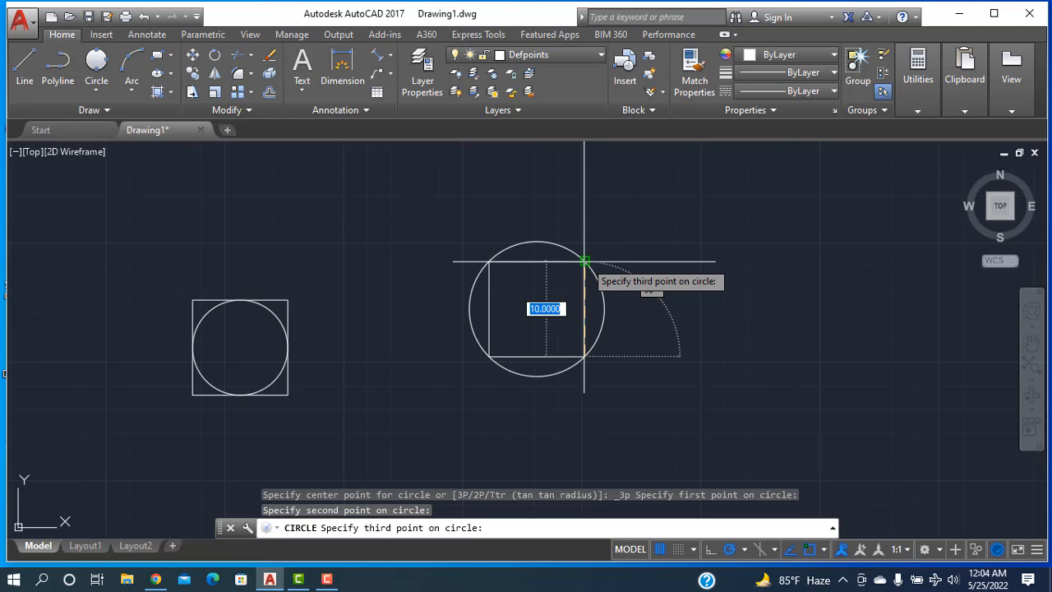
pyautogui.click(584, 261)
# - Move the second square and its circle by their centre, close beside the first figure and level with its centre
pyautogui.moveTo(676, 275)
pyautogui.mouseDown(button='middle')
pyautogui.moveTo(528, 336)
pyautogui.moveTo(563, 254)
pyautogui.moveTo(665, 282)
pyautogui.mouseUp(button='middle')
pyautogui.moveTo(704, 228)
pyautogui.mouseDown()
pyautogui.moveTo(482, 274)
pyautogui.moveTo(476, 233)
pyautogui.mouseUp()
pyautogui.write('m')
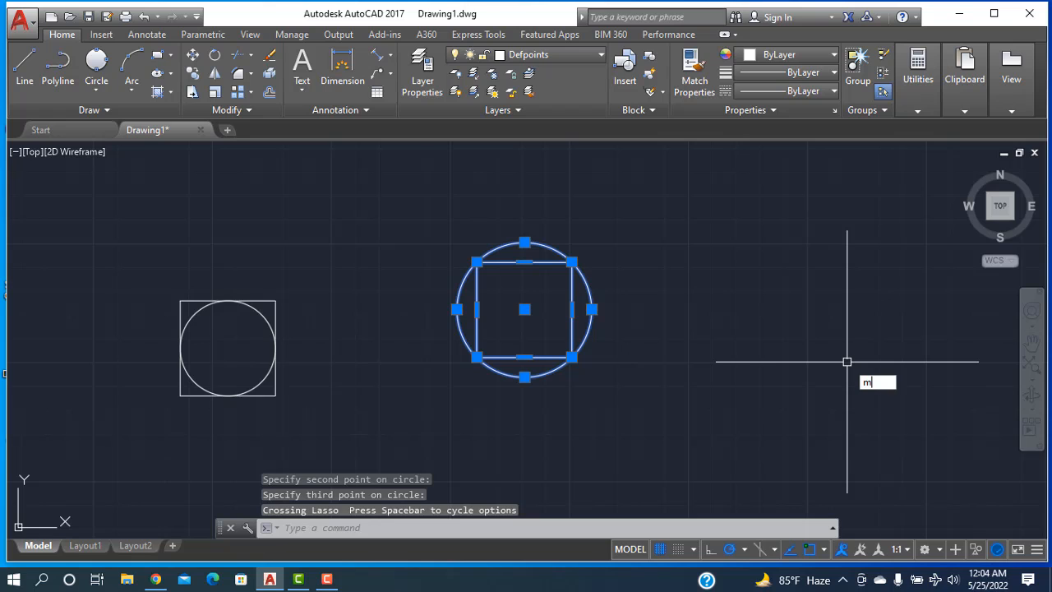
pyautogui.press('Return')
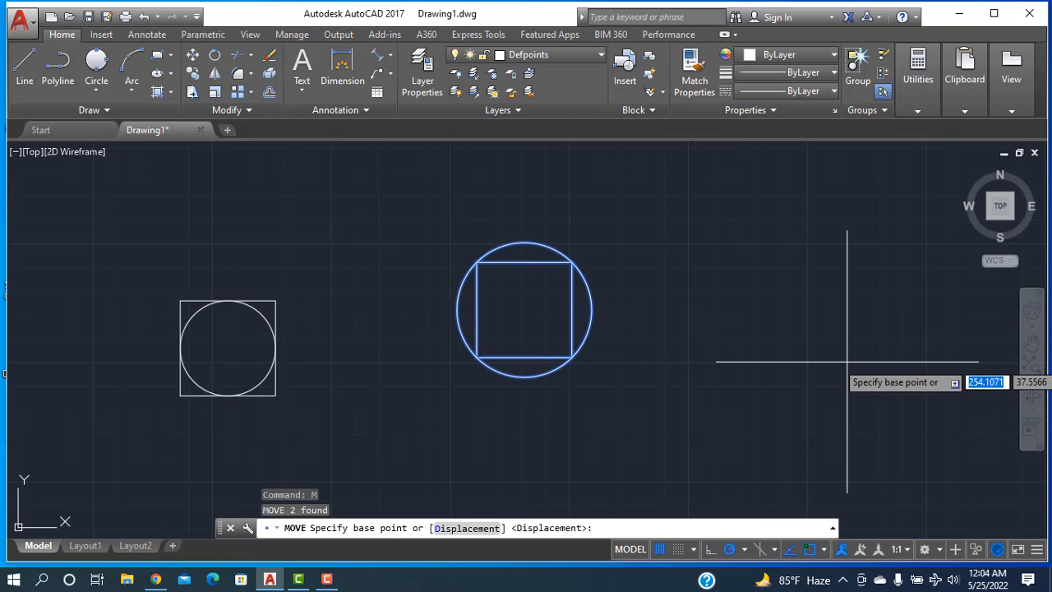
pyautogui.click(524, 310)
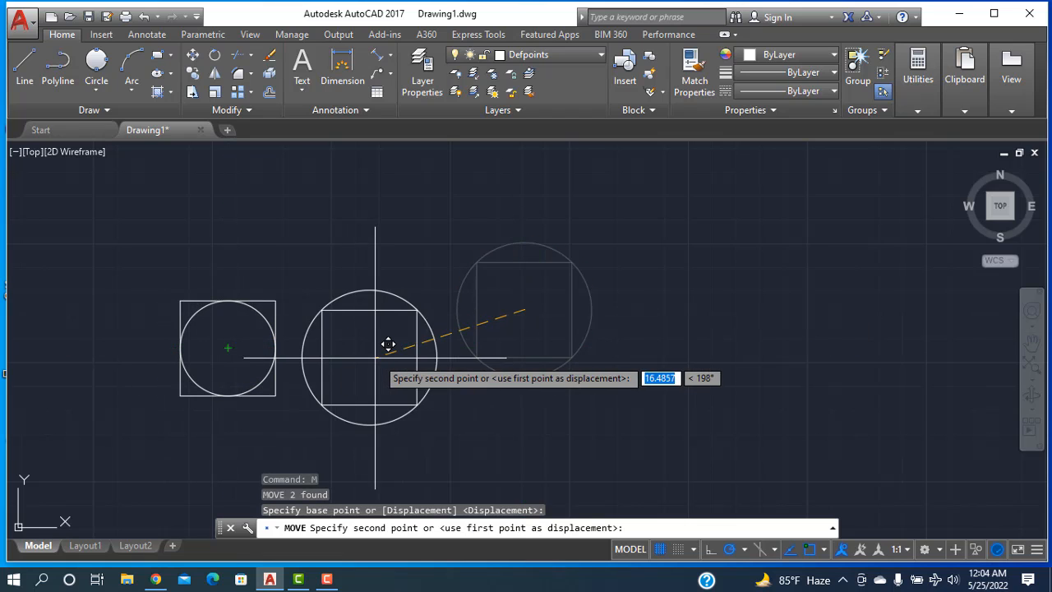
pyautogui.click(387, 340)
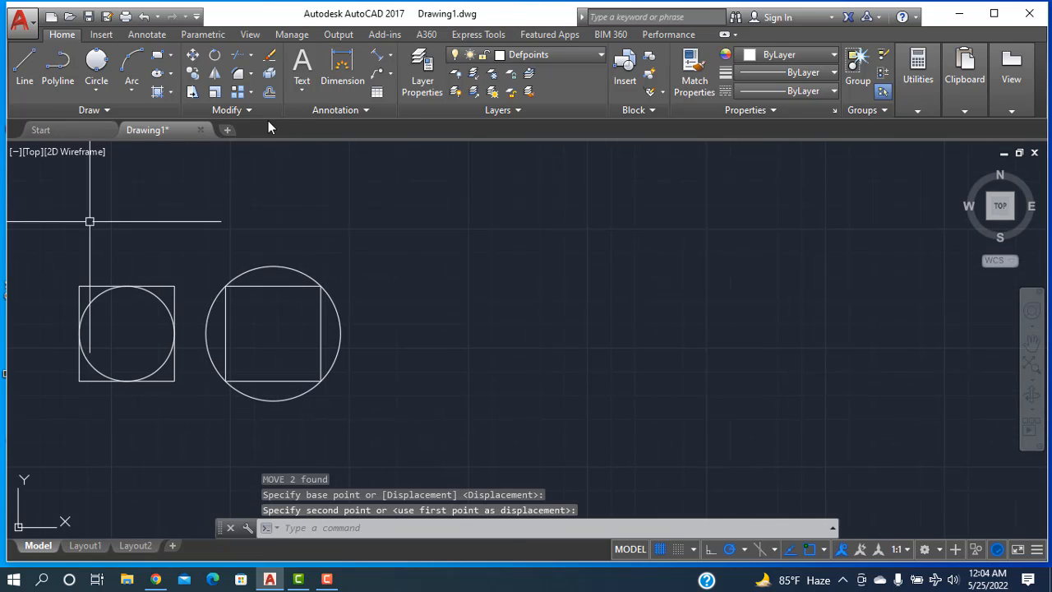
pyautogui.click(171, 55)
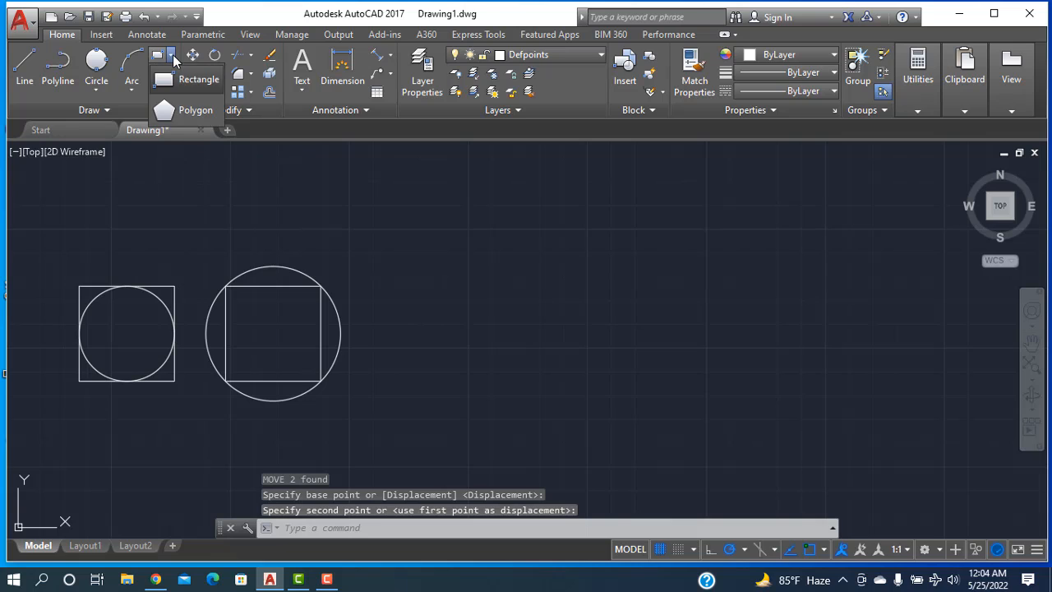
pyautogui.click(193, 111)
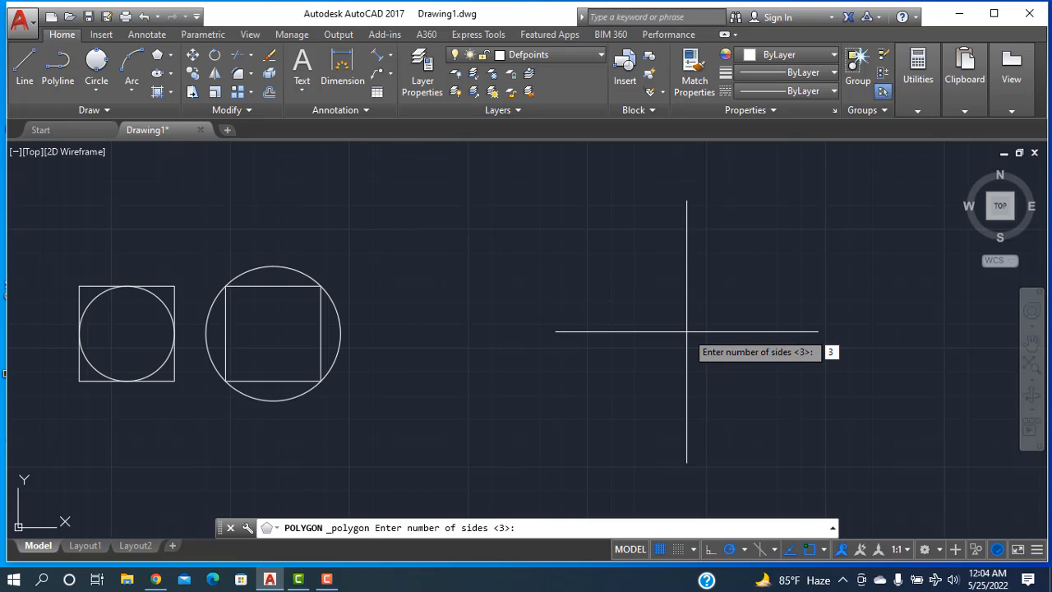
pyautogui.press('Return')
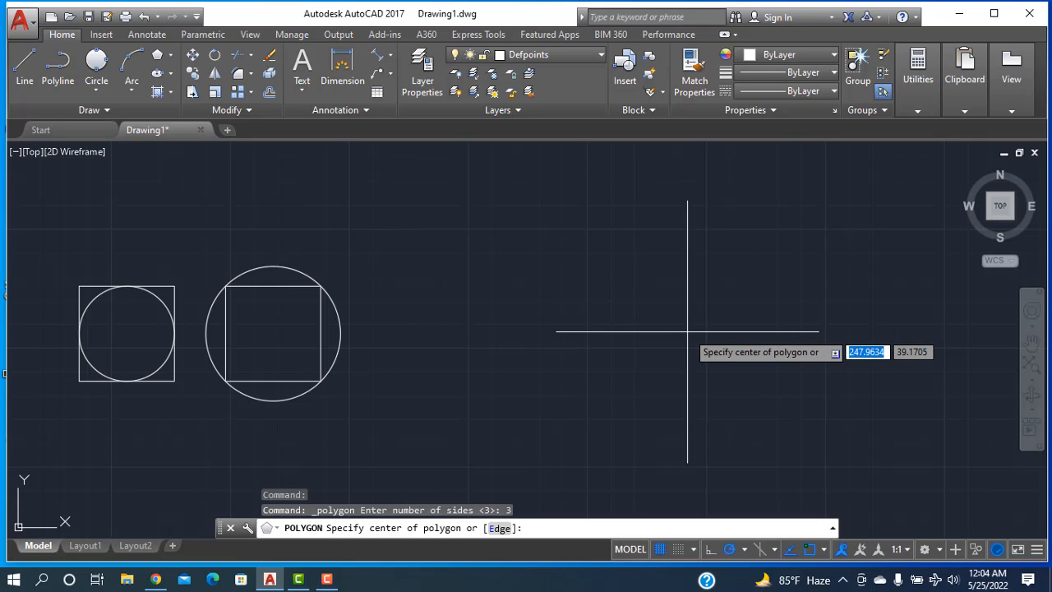
pyautogui.write('10')
pyautogui.press('Return')
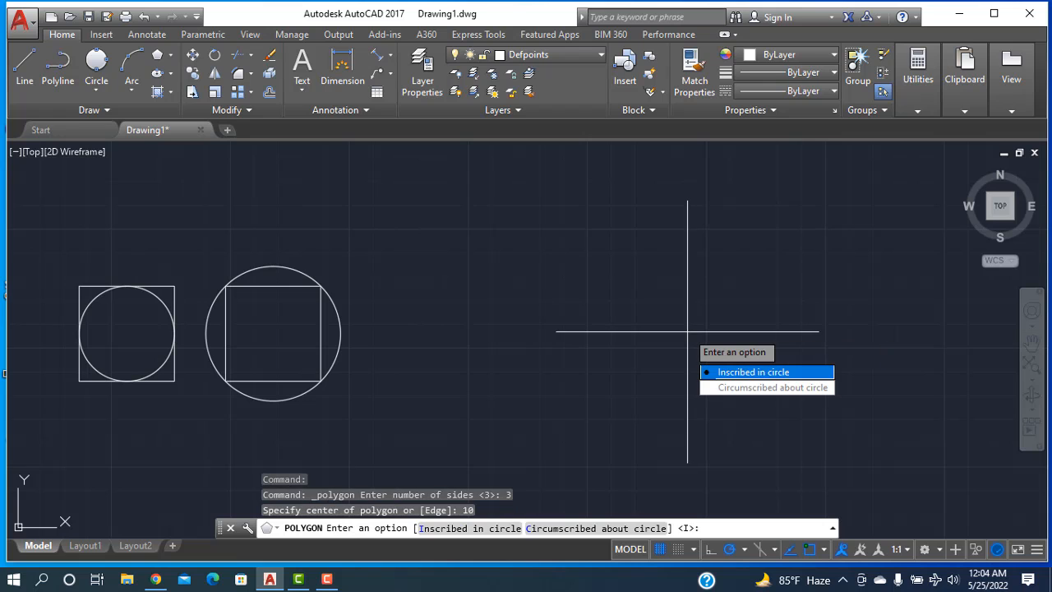
pyautogui.click(743, 372)
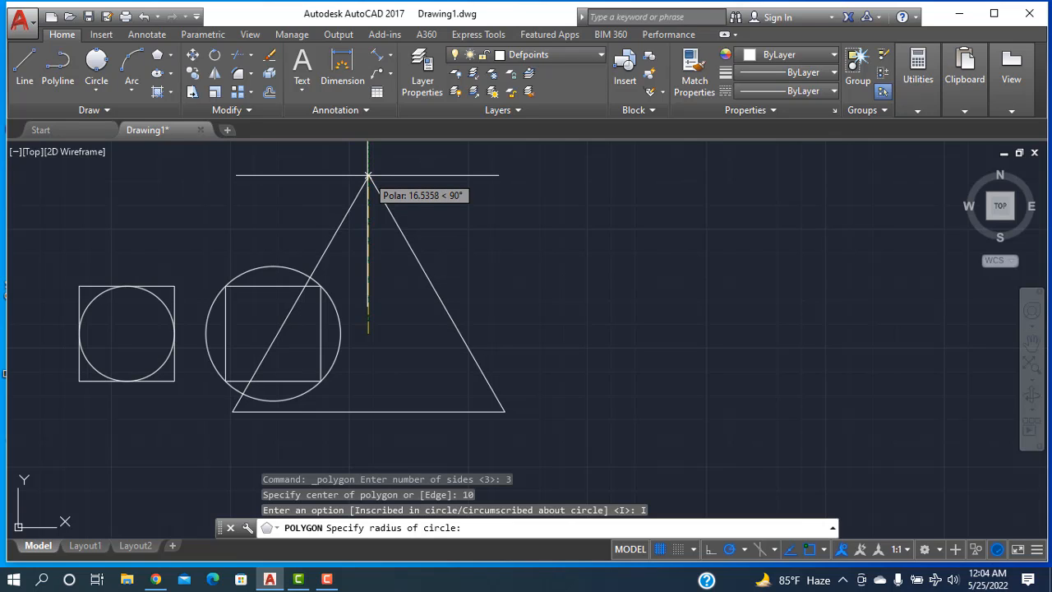
pyautogui.write('1')
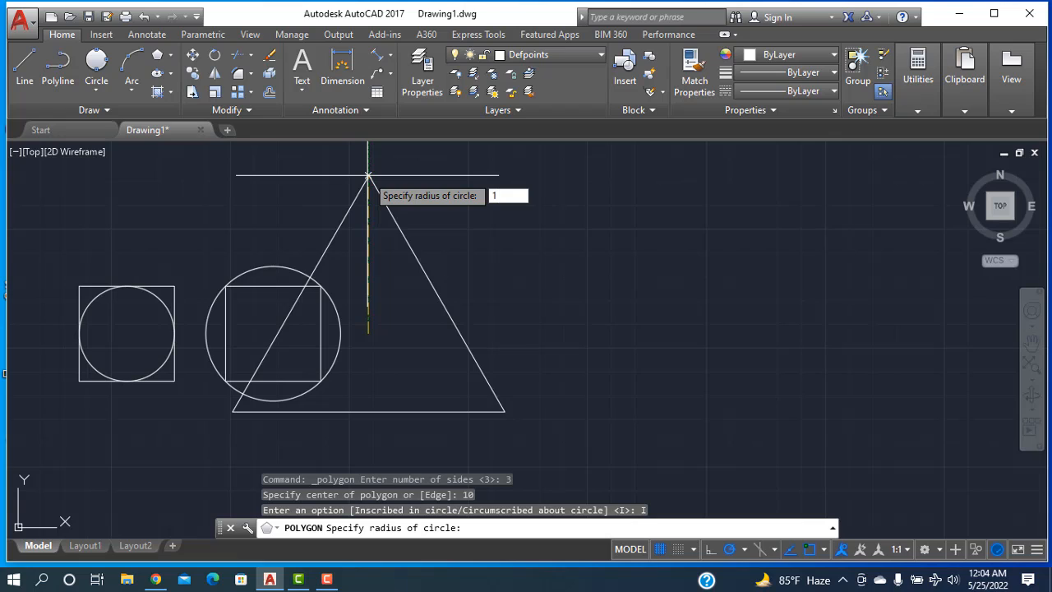
pyautogui.press('Escape')
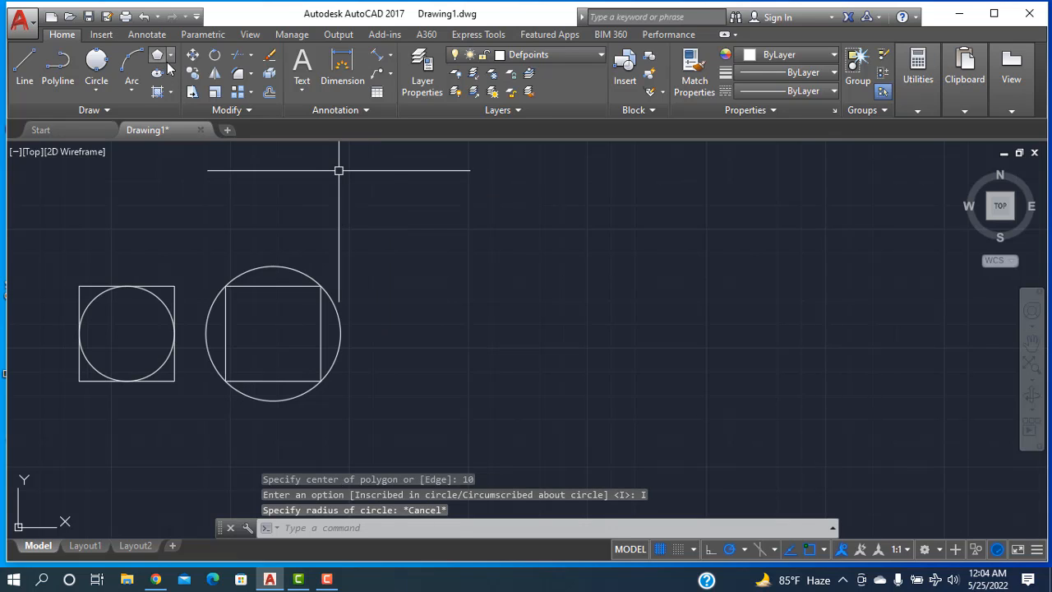
# - Draw a three-sided polygon, inscribed in a circle of radius 10, well to the right of the two squares
pyautogui.click(170, 55)
pyautogui.click(171, 108)
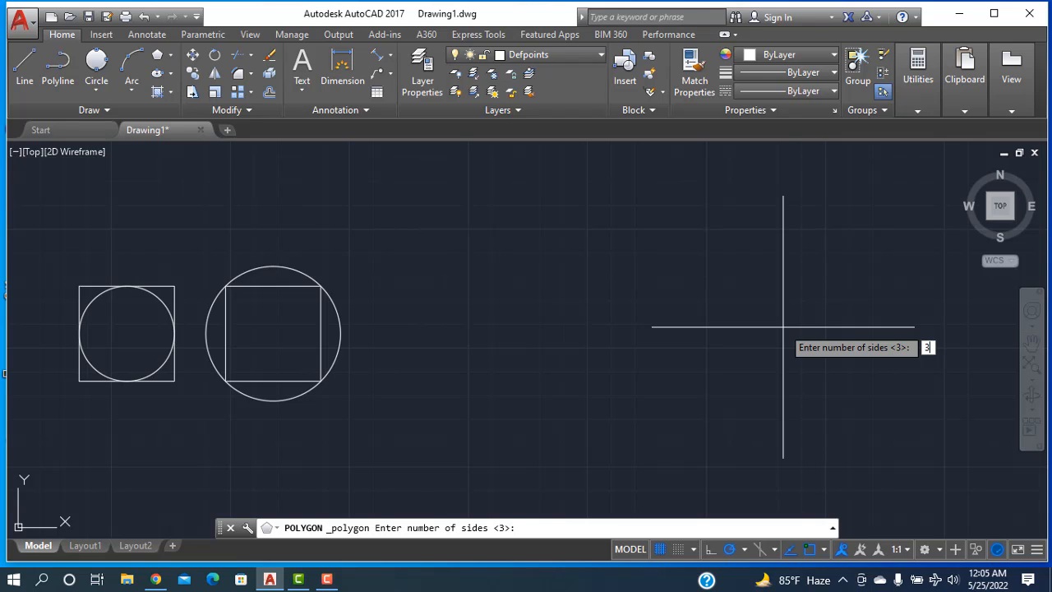
pyautogui.write('3')
pyautogui.press('Return')
pyautogui.click(760, 349)
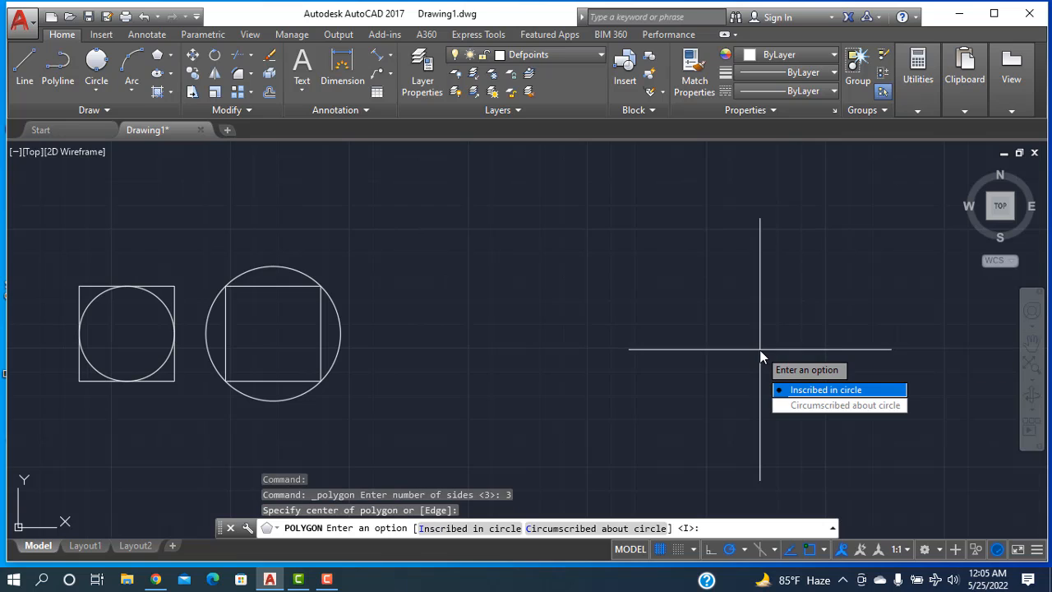
pyautogui.click(826, 391)
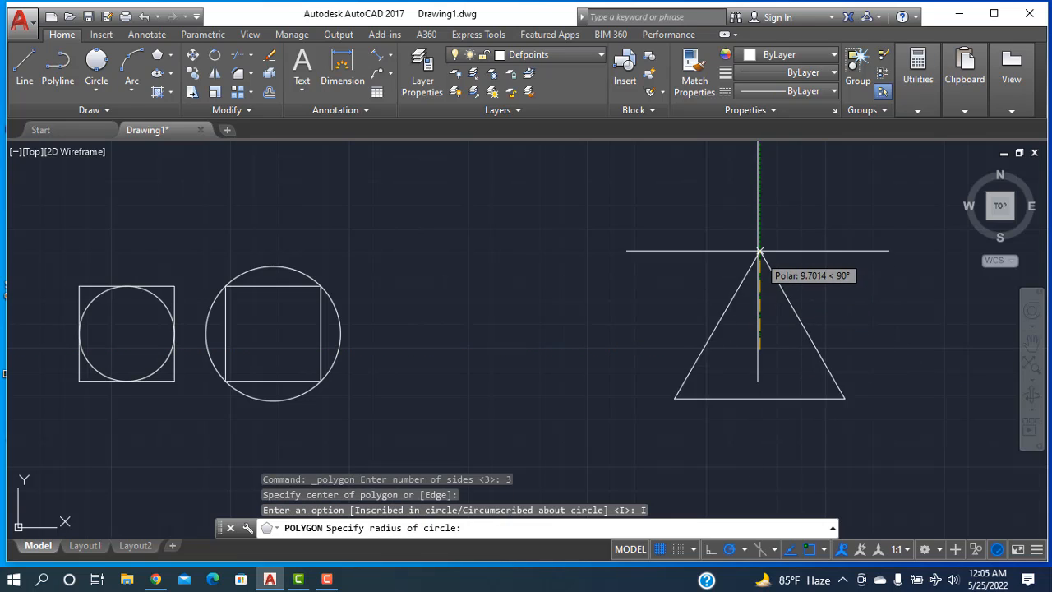
pyautogui.write('10')
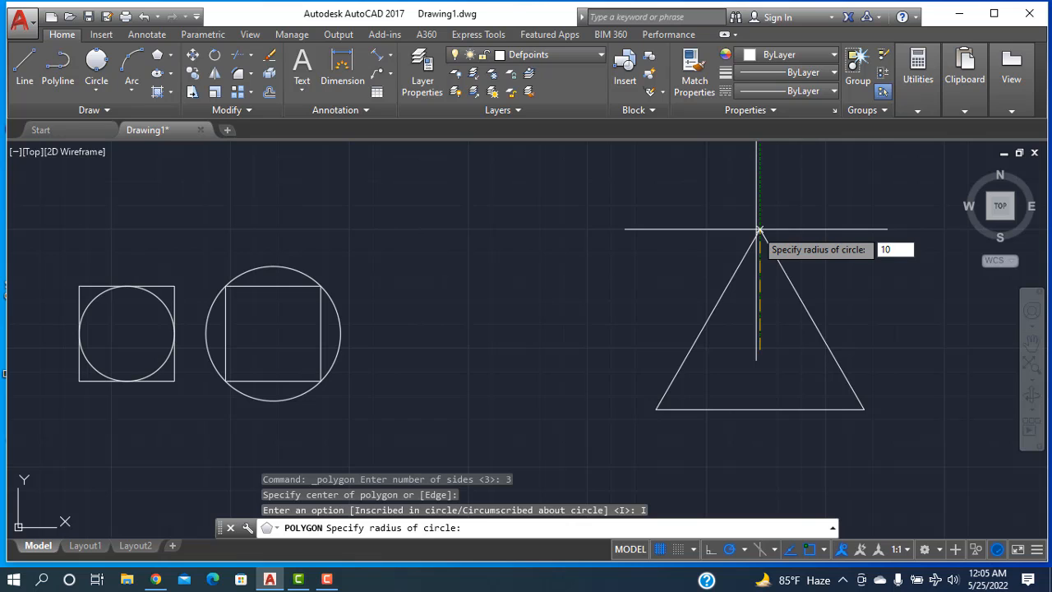
pyautogui.press('Return')
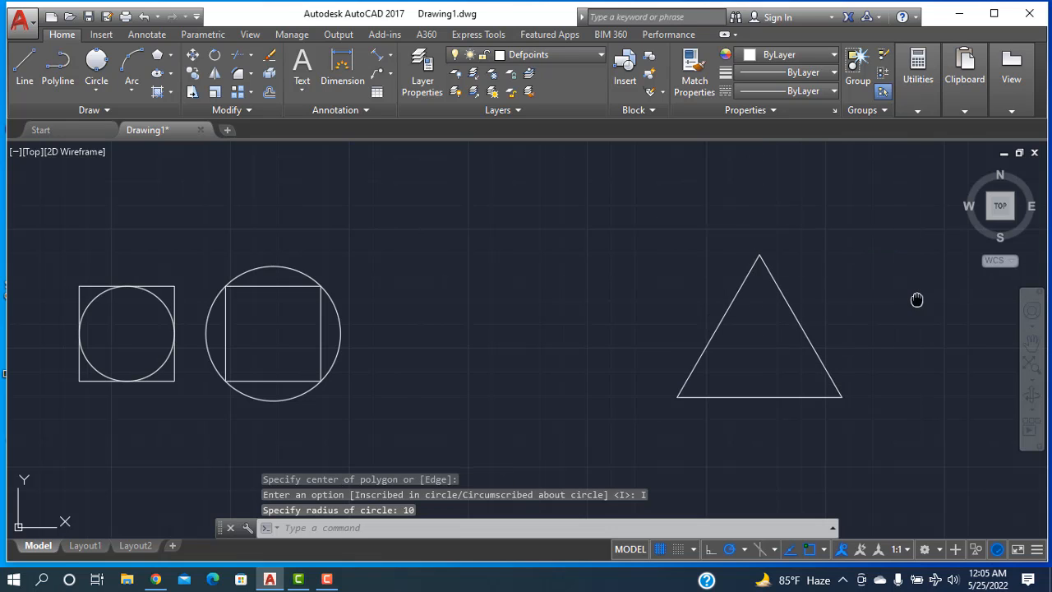
# - Delete the triangle to the right of the two squares
pyautogui.moveTo(916, 298)
pyautogui.mouseDown(button='middle')
pyautogui.moveTo(744, 284)
pyautogui.moveTo(881, 294)
pyautogui.mouseUp(button='middle')
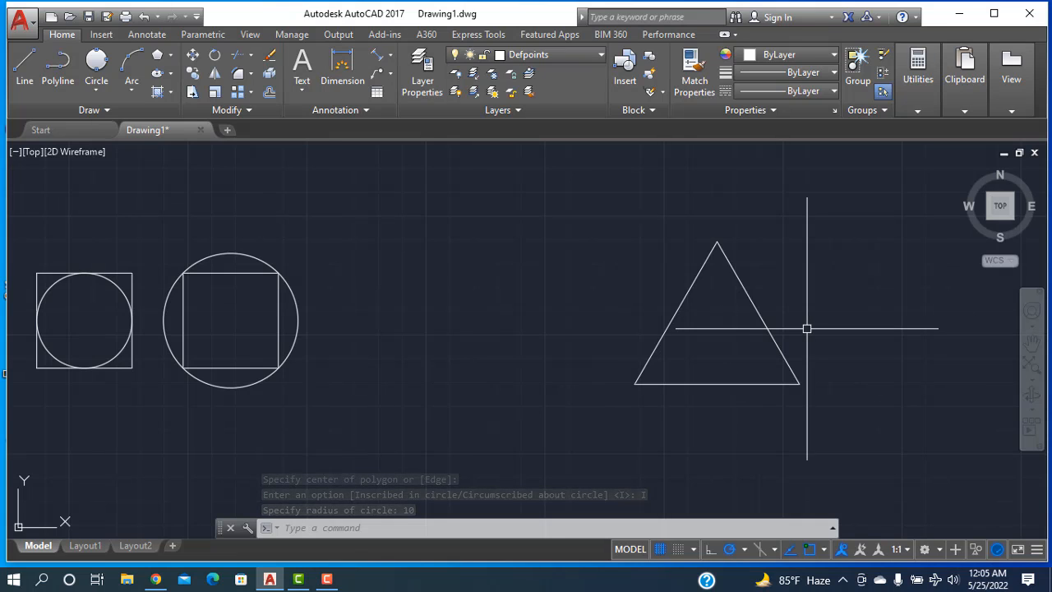
pyautogui.click(755, 306)
pyautogui.moveTo(757, 312)
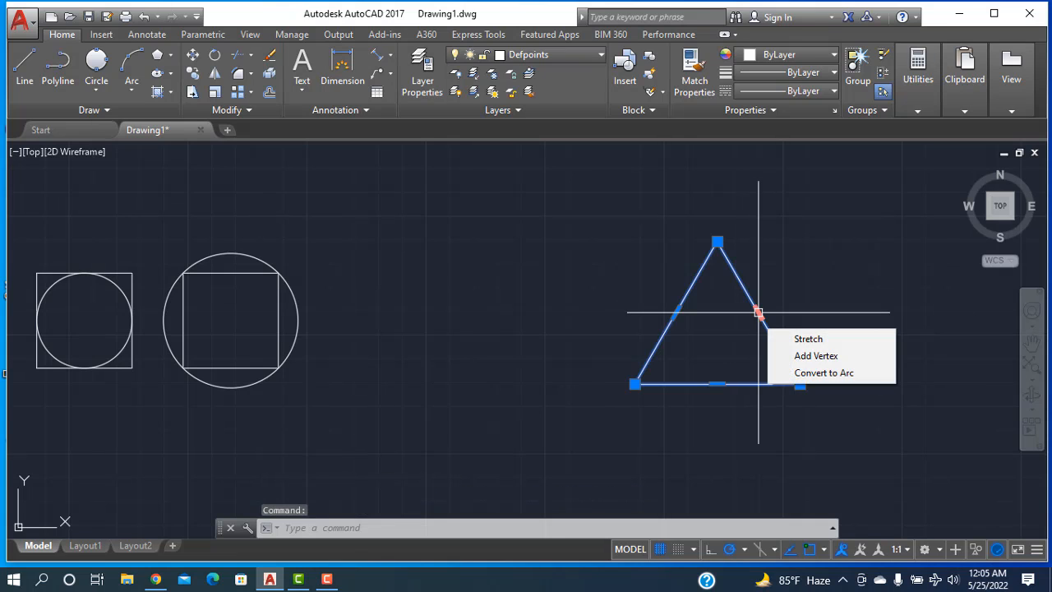
pyautogui.press('Delete')
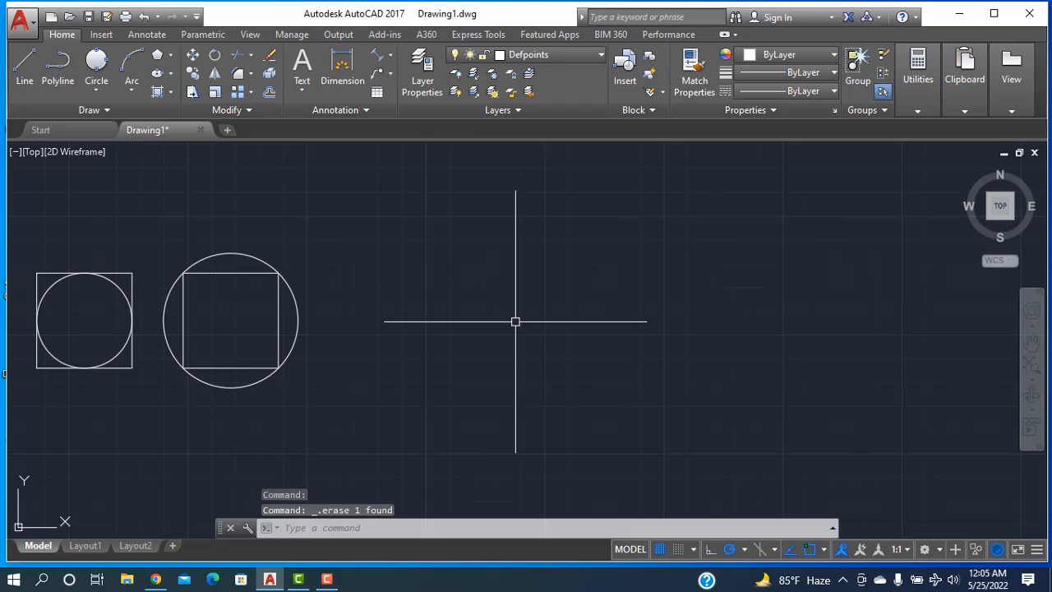
# - Draw a three-sided polygon, inscribed in a circle of radius 5, well to the right of the two squares
pyautogui.click(171, 55)
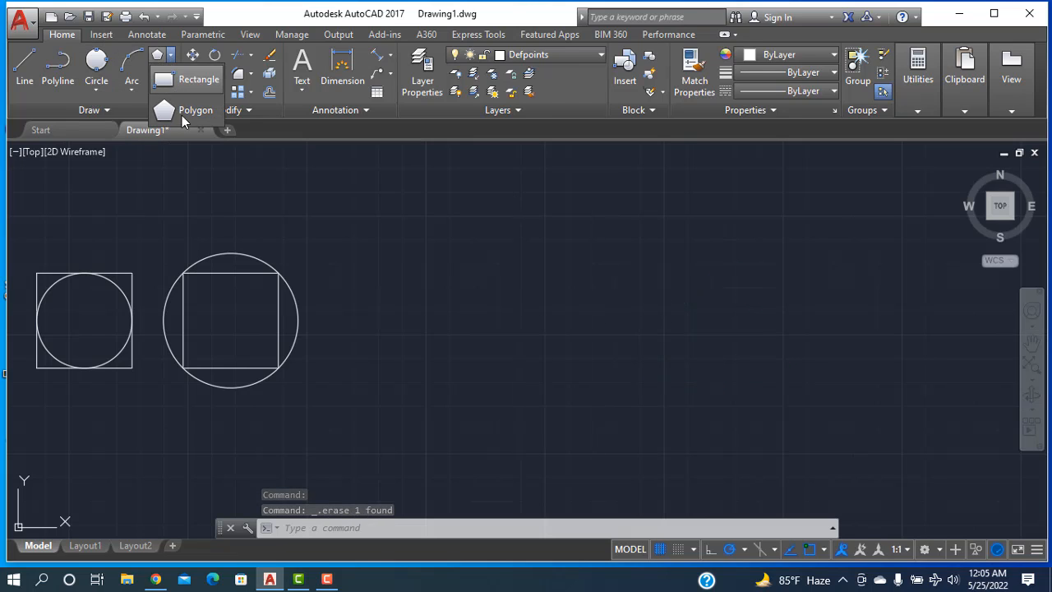
pyautogui.click(184, 112)
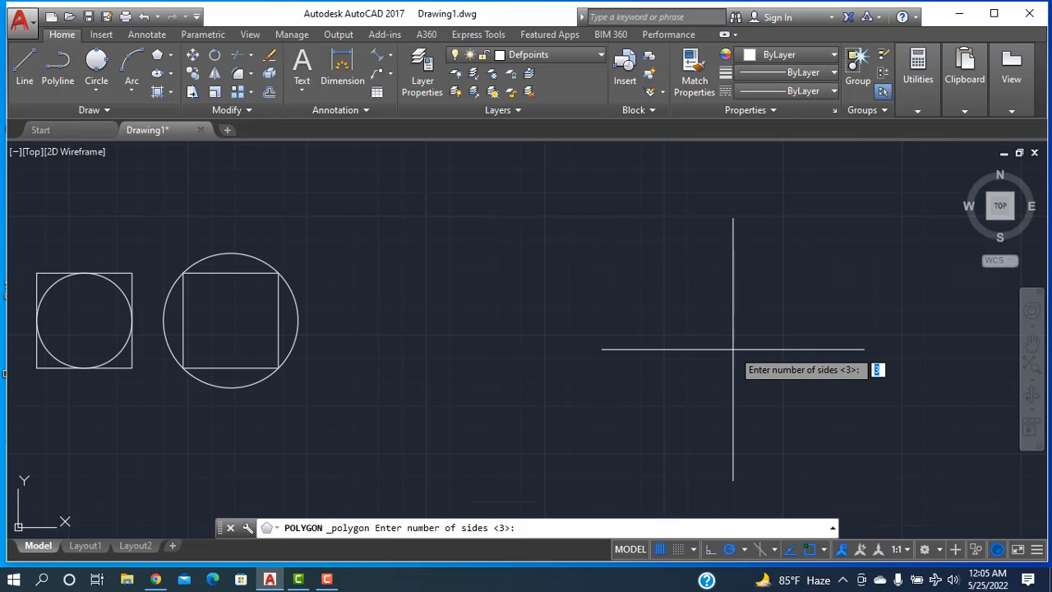
pyautogui.press('Return')
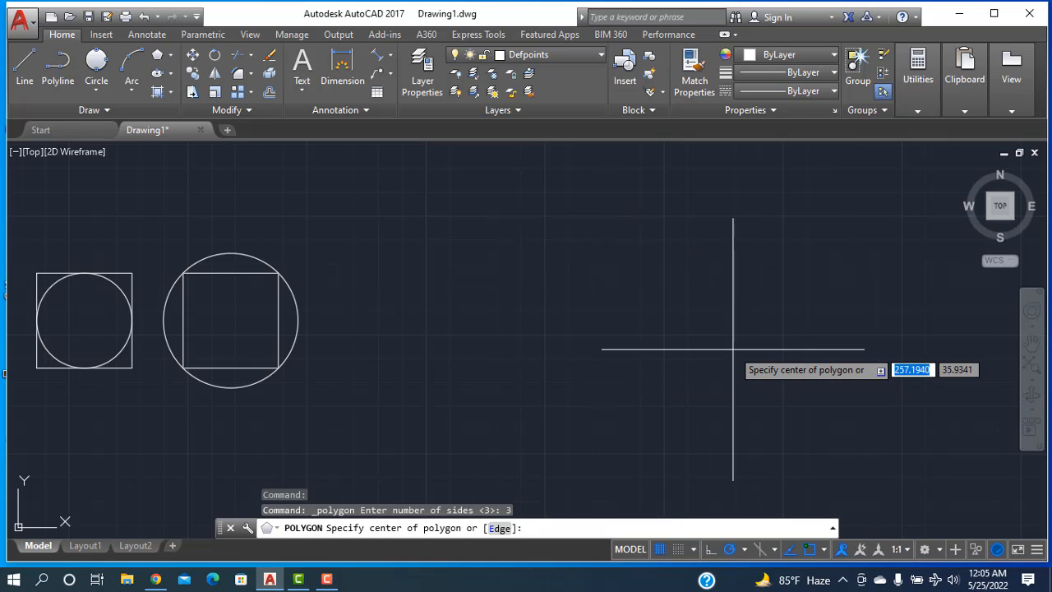
pyautogui.click(733, 350)
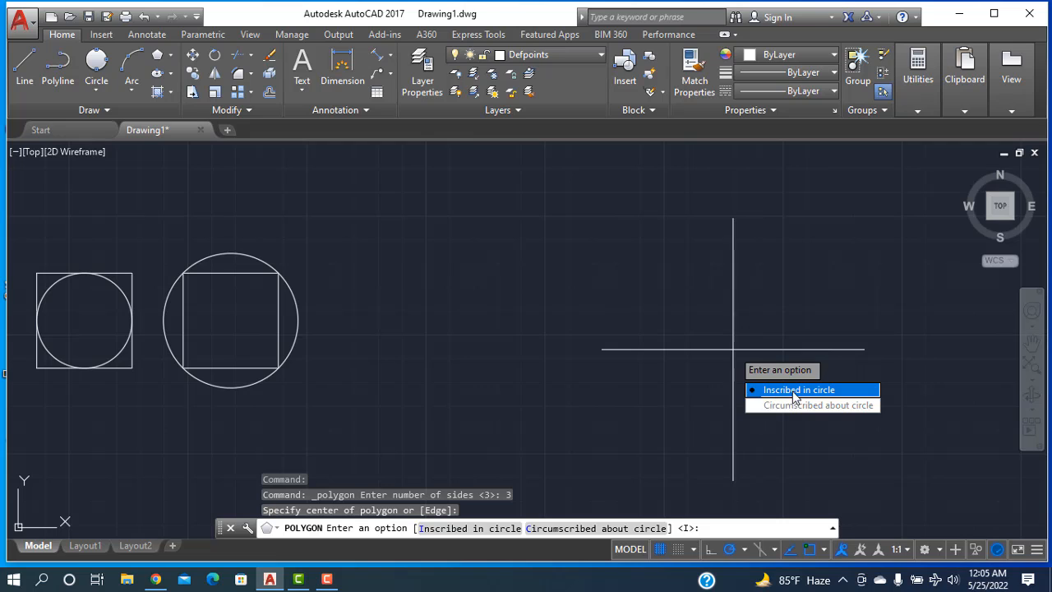
pyautogui.press('Return')
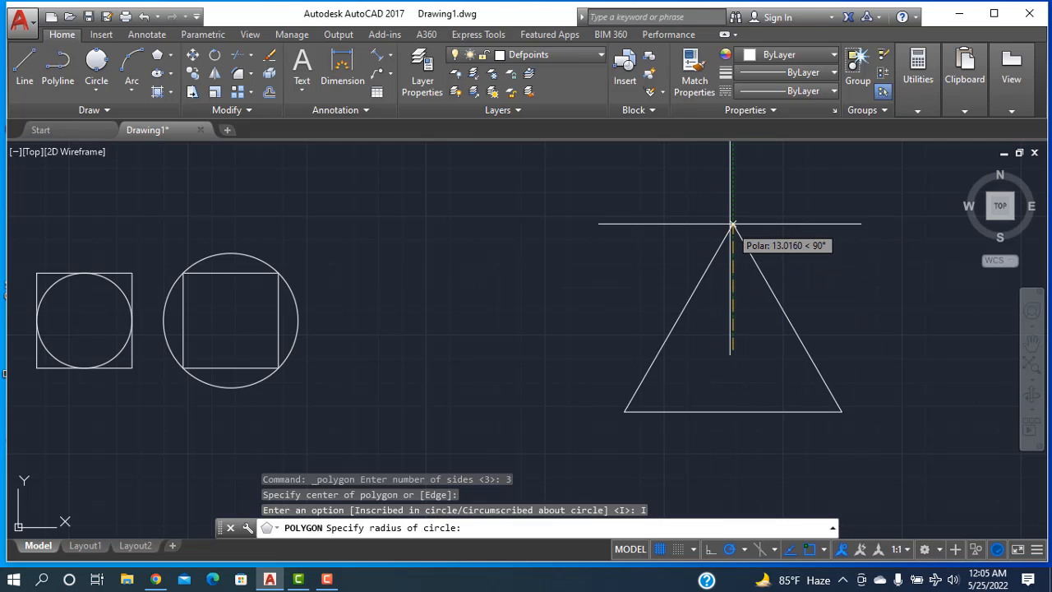
pyautogui.write('5')
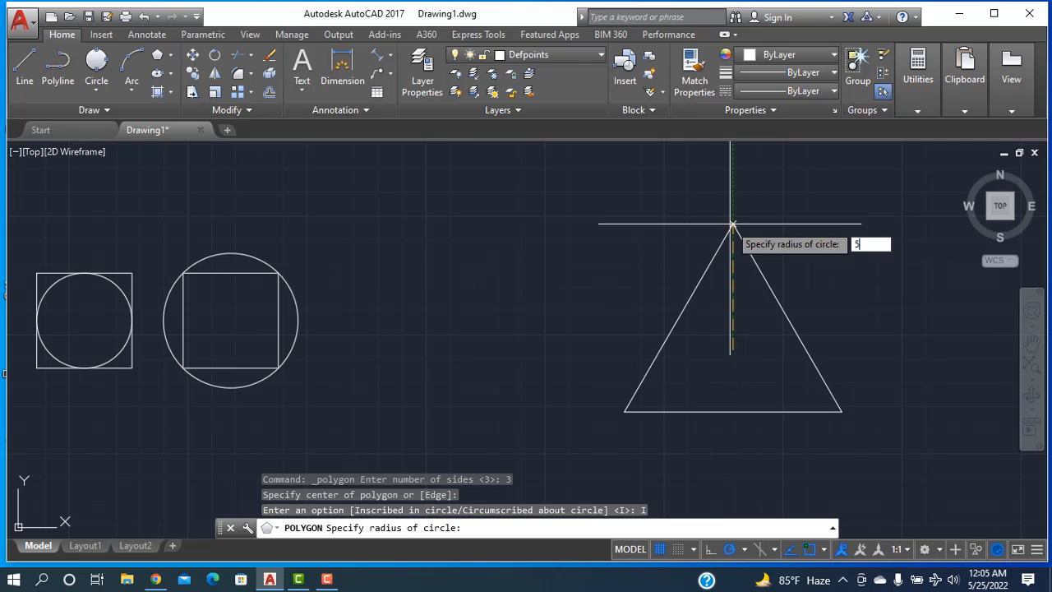
pyautogui.press('Return')
# - Draw a 3-Point circle inside the triangle through the midpoints of its left, bottom and right sides
pyautogui.moveTo(839, 405)
pyautogui.mouseDown(button='middle')
pyautogui.moveTo(699, 390)
pyautogui.moveTo(833, 367)
pyautogui.mouseUp(button='middle')
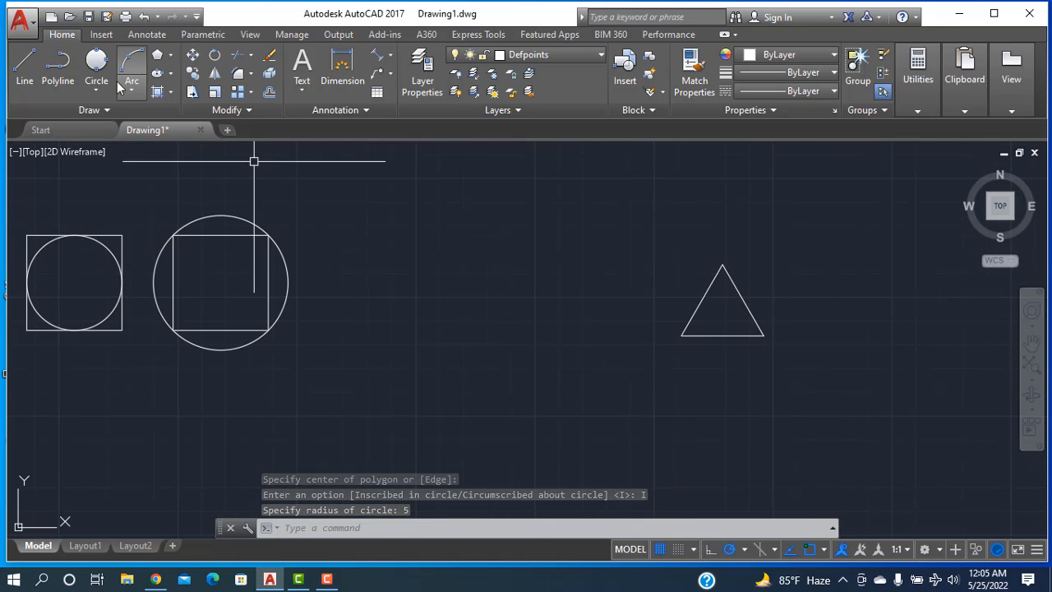
pyautogui.scroll(3, 762, 335)
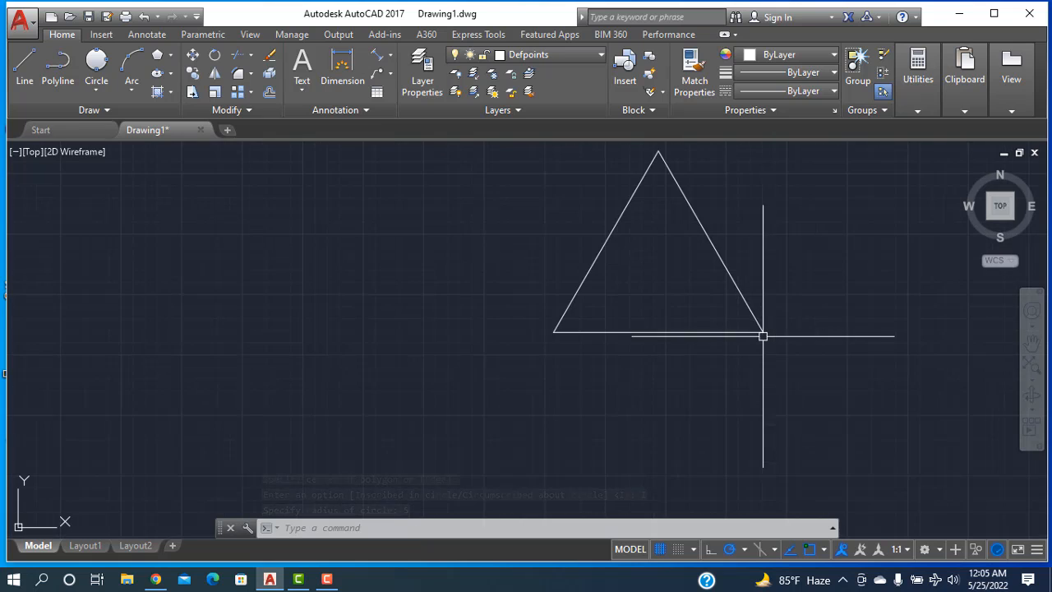
pyautogui.moveTo(593, 148); pyautogui.dragTo(404, 211, button='middle')
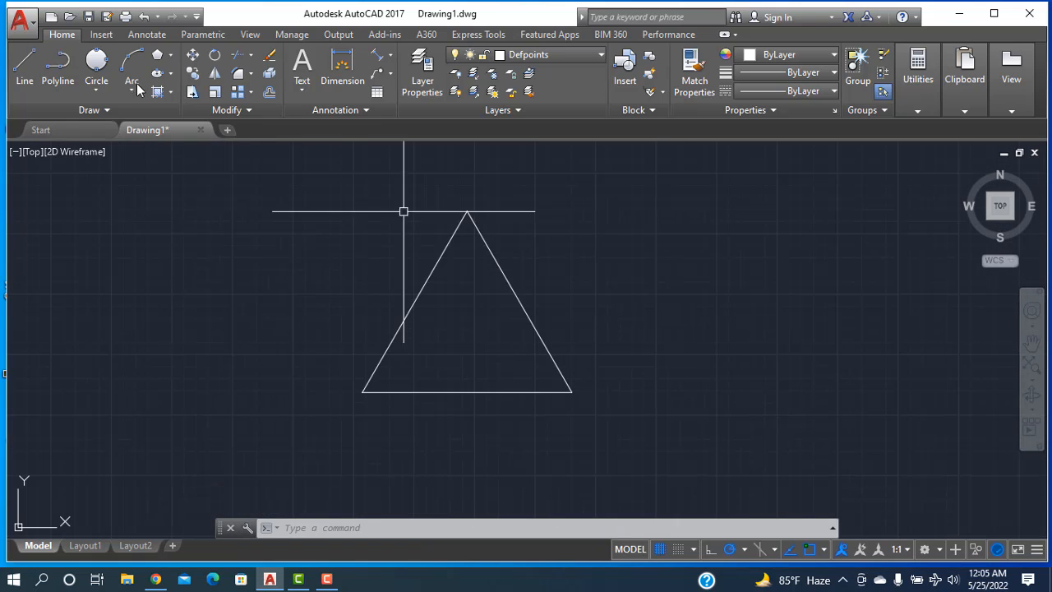
pyautogui.click(95, 90)
pyautogui.click(115, 217)
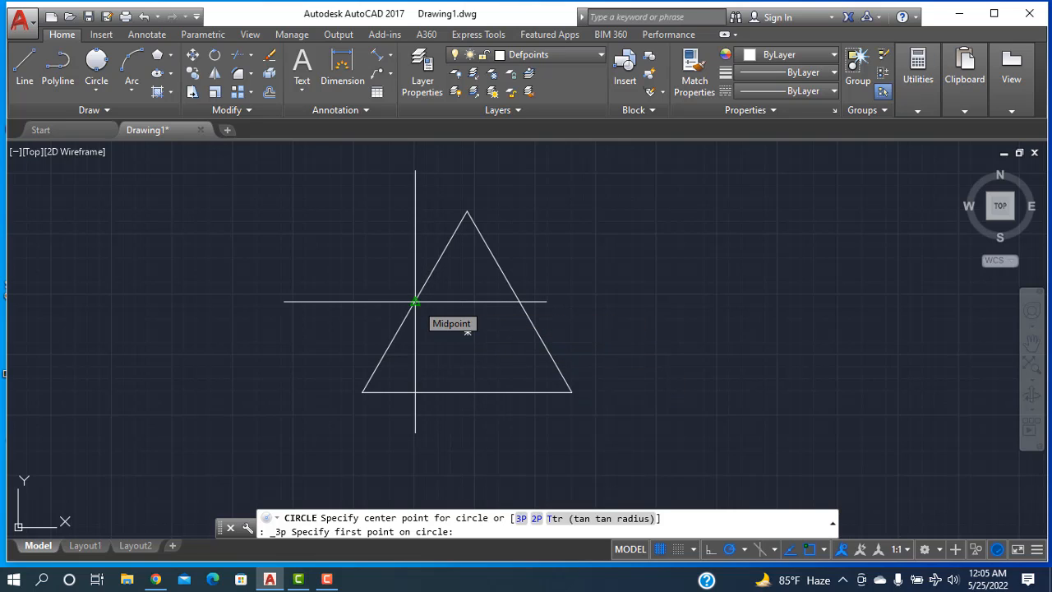
pyautogui.click(415, 302)
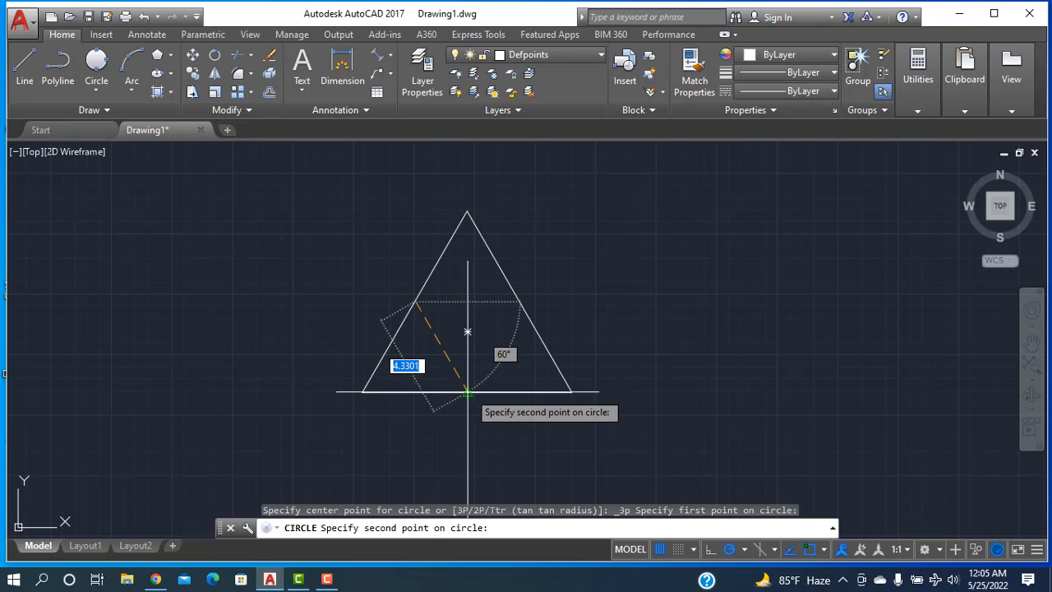
pyautogui.click(467, 391)
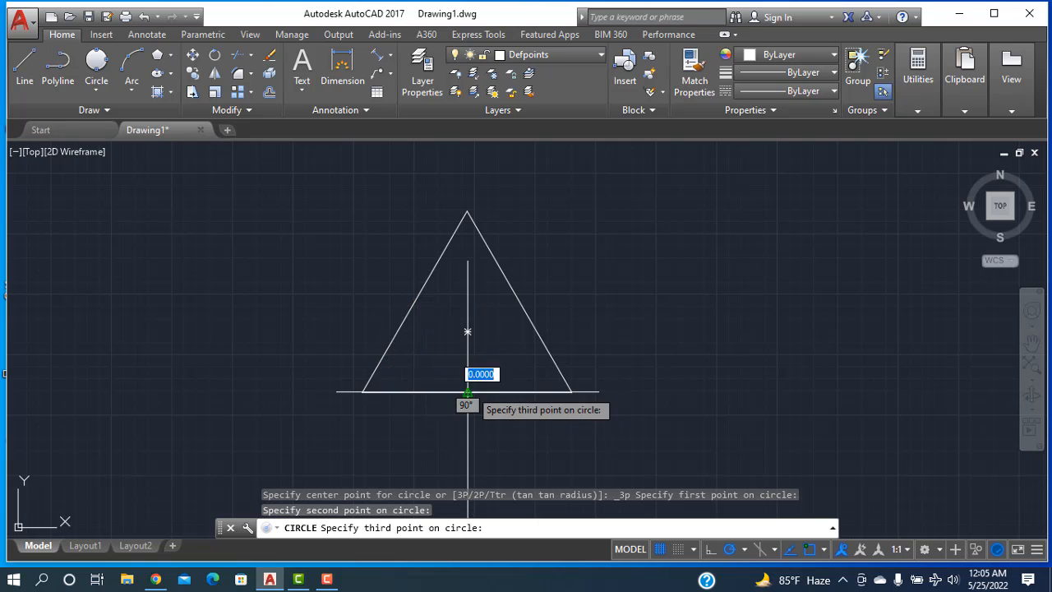
pyautogui.click(520, 301)
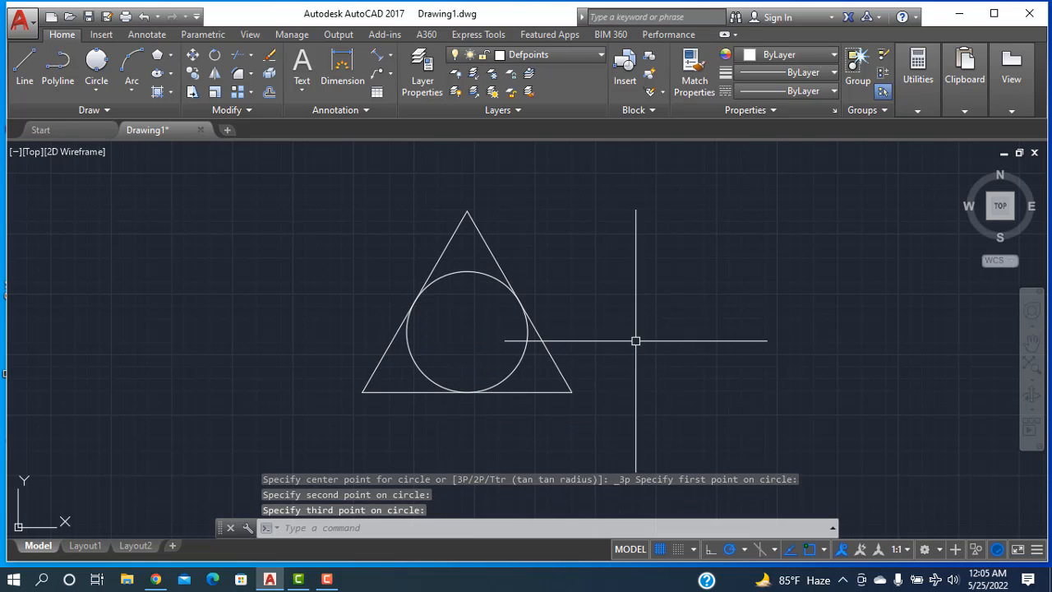
# - Draw a second three-sided polygon, inscribed in a circle of radius 5, to the right of the triangle with the inner circle
pyautogui.moveTo(676, 328); pyautogui.dragTo(470, 350, button='middle')
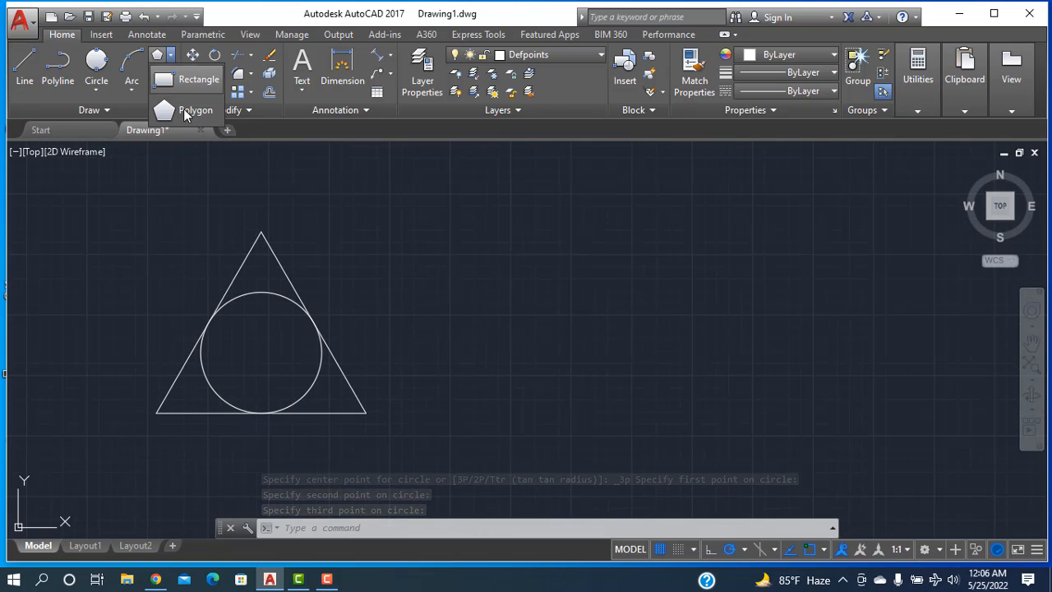
pyautogui.click(158, 55)
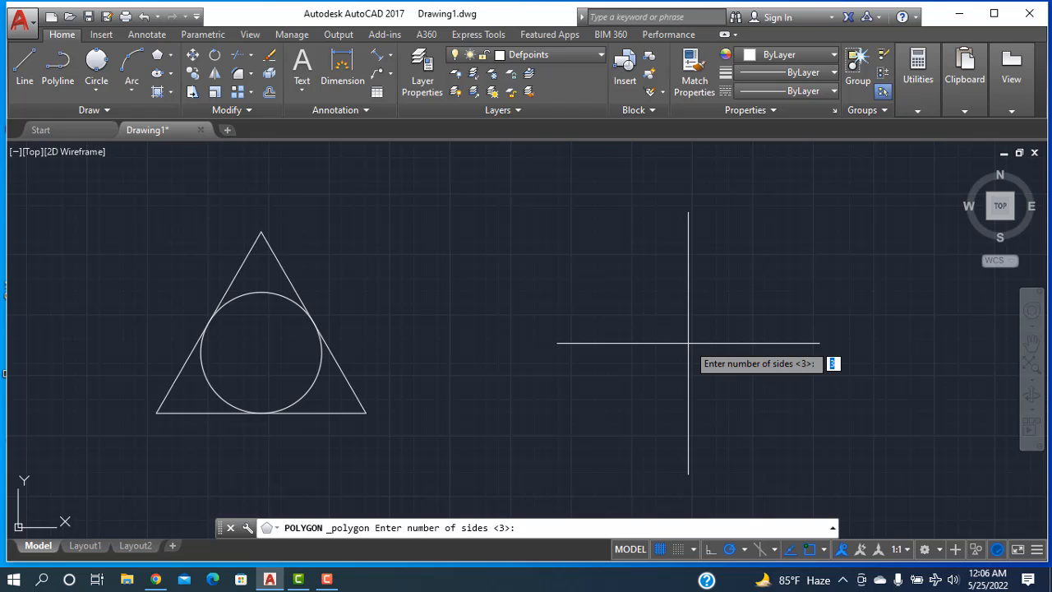
pyautogui.write('3')
pyautogui.press('Return')
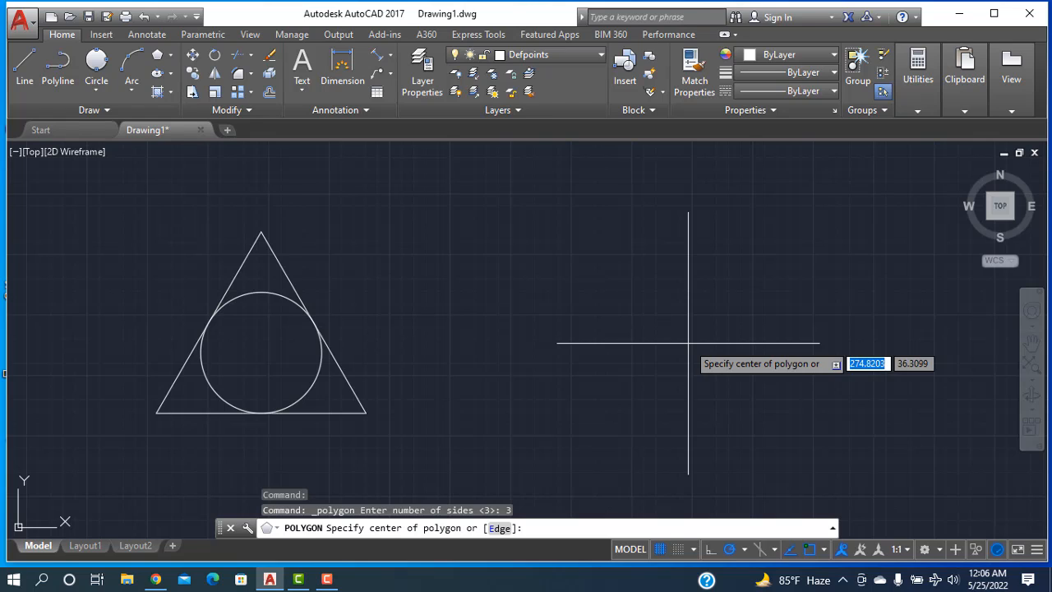
pyautogui.click(688, 344)
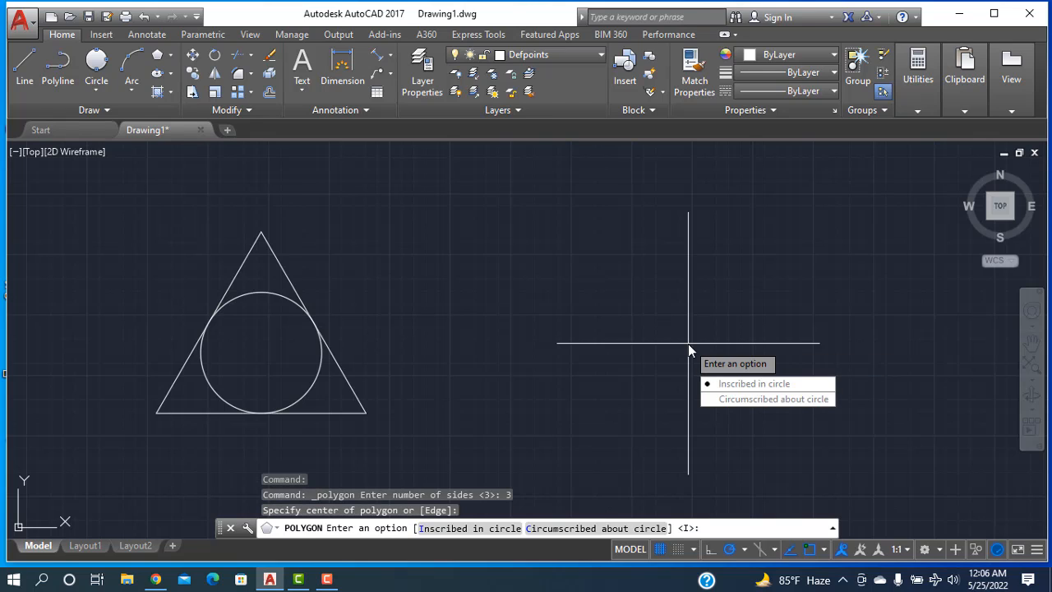
pyautogui.click(727, 385)
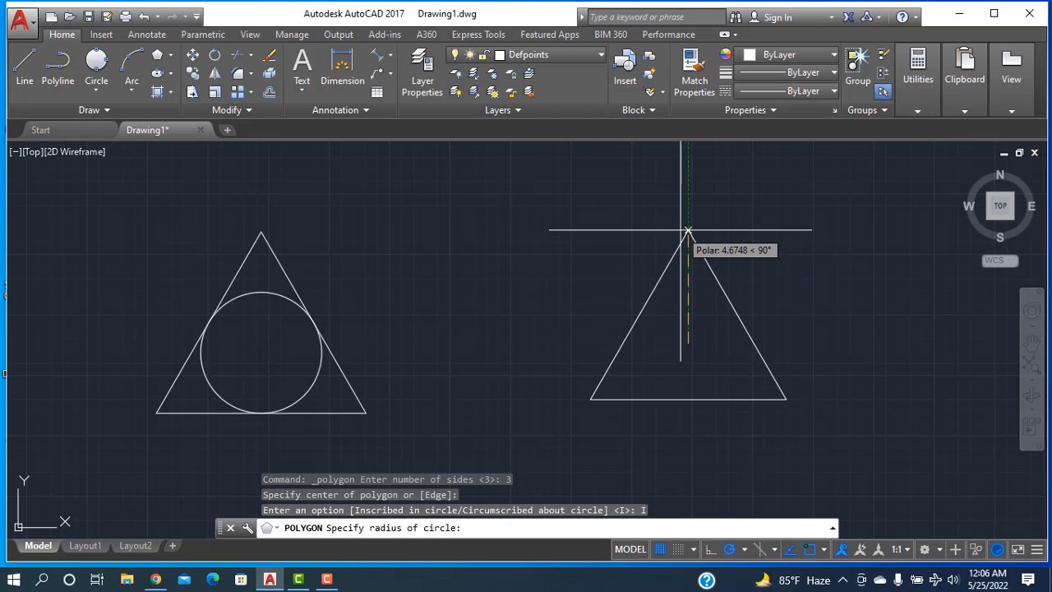
pyautogui.write('5')
pyautogui.press('Return')
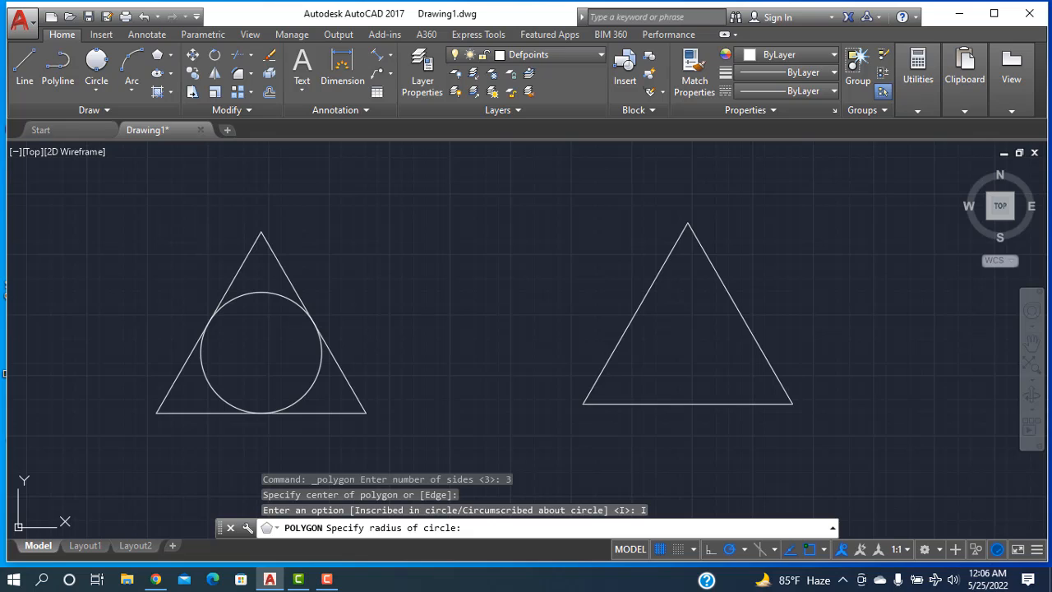
# - Draw a 3-Point circle around the second triangle through its three corners
pyautogui.click(96, 92)
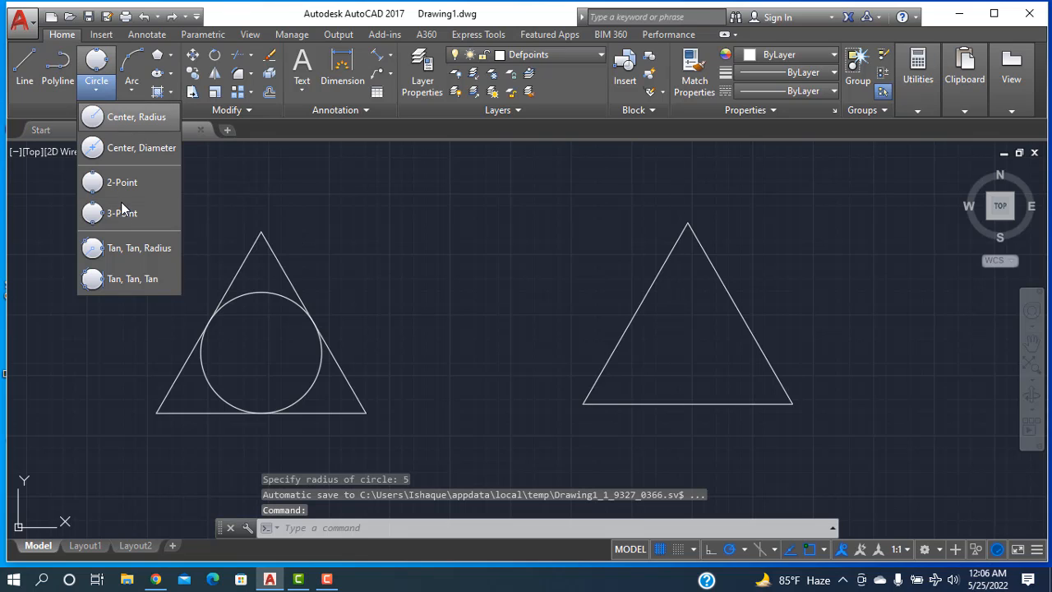
pyautogui.click(121, 212)
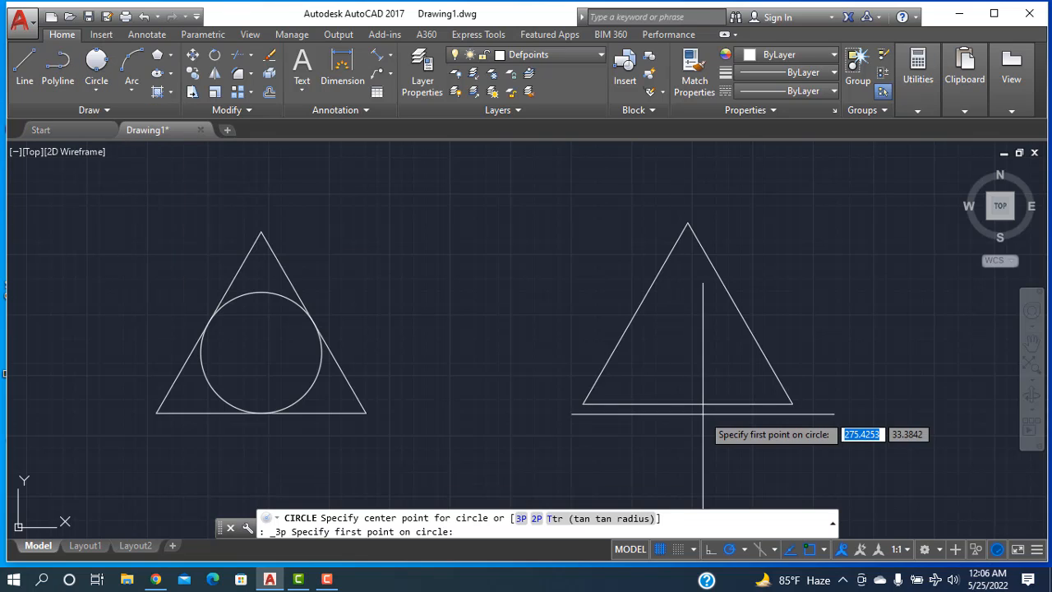
pyautogui.click(584, 402)
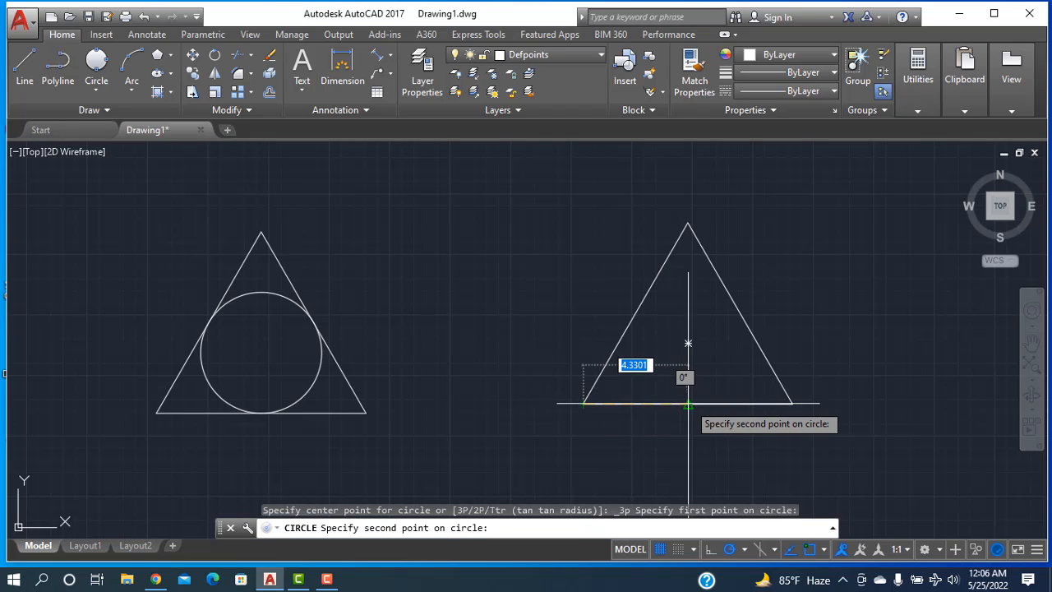
pyautogui.click(791, 403)
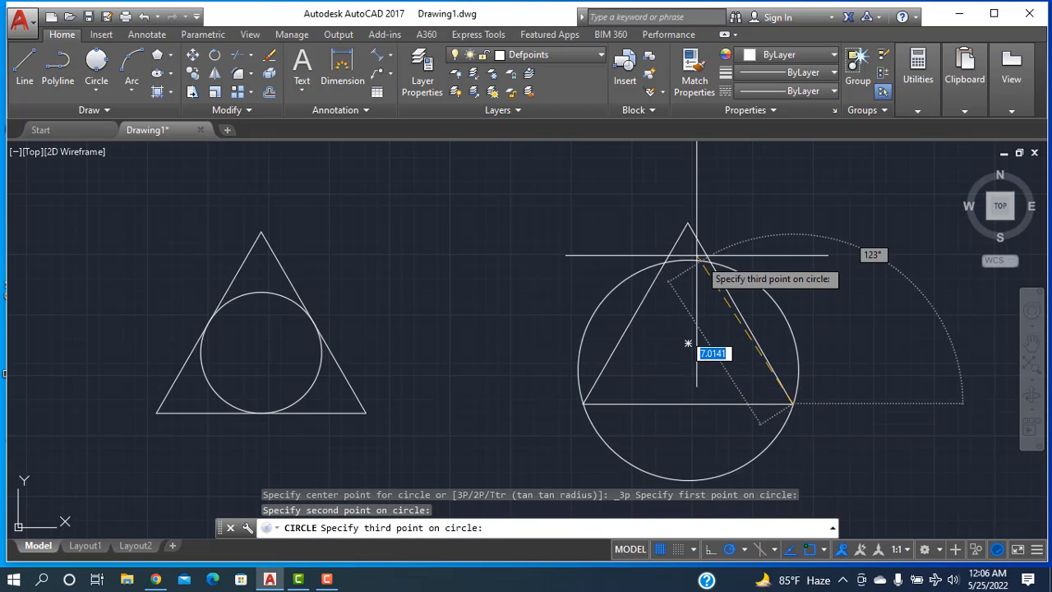
pyautogui.click(687, 223)
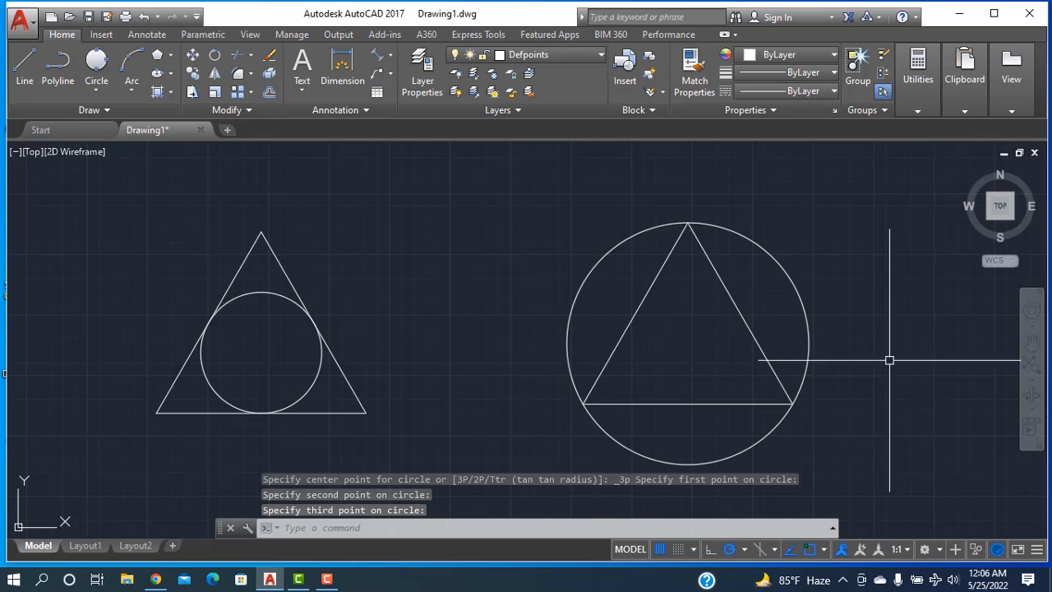
# - Move the circumscribed triangle and its circle closer to the first triangle, with both circle centers aligned horizontally
pyautogui.scroll(-2, 889, 360)
pyautogui.moveTo(645, 406)
pyautogui.mouseDown(button='middle')
pyautogui.moveTo(603, 291)
pyautogui.moveTo(578, 326)
pyautogui.mouseUp(button='middle')
pyautogui.moveTo(836, 233)
pyautogui.mouseDown()
pyautogui.moveTo(705, 312)
pyautogui.moveTo(627, 282)
pyautogui.mouseUp()
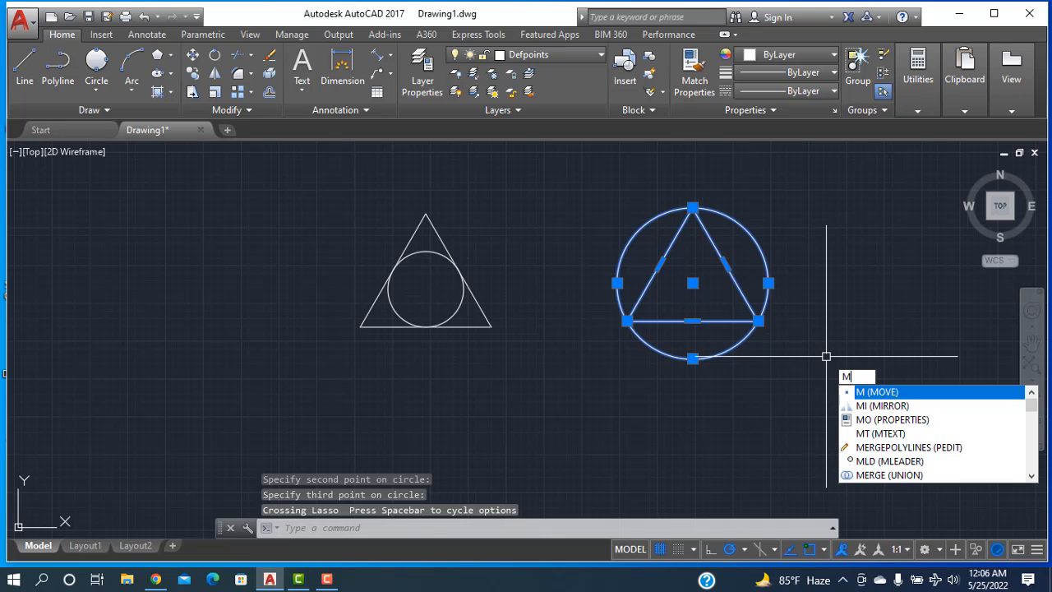
pyautogui.press('Return')
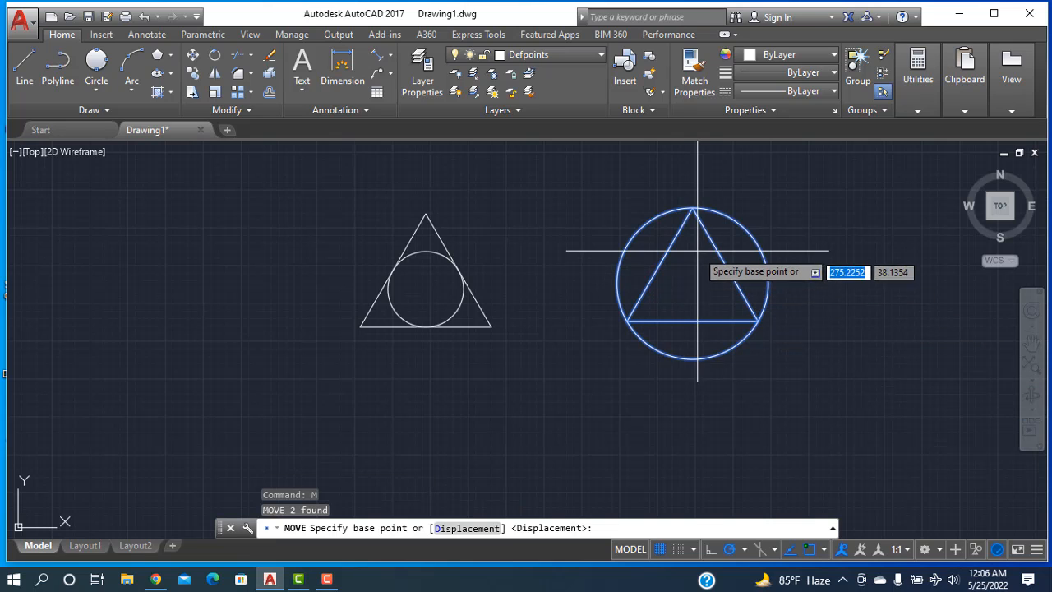
pyautogui.click(692, 283)
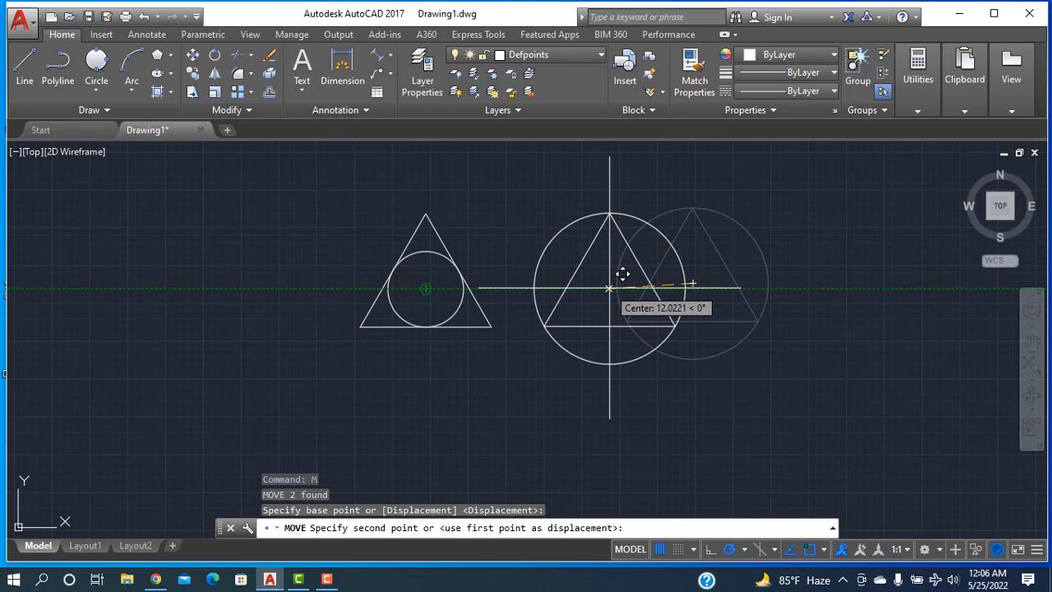
pyautogui.click(616, 288)
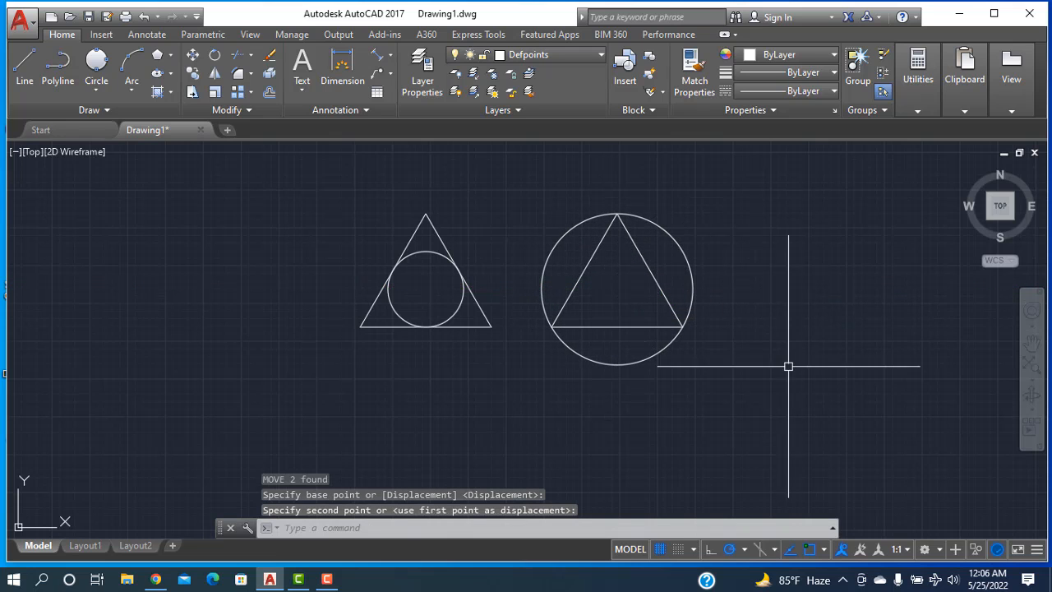
# - Move both triangle figures toward the squares, placing the inner circle's center about 21 units horizontally right of the second square's center
pyautogui.moveTo(789, 364); pyautogui.dragTo(1026, 376, button='middle')
pyautogui.scroll(3, 728, 392)
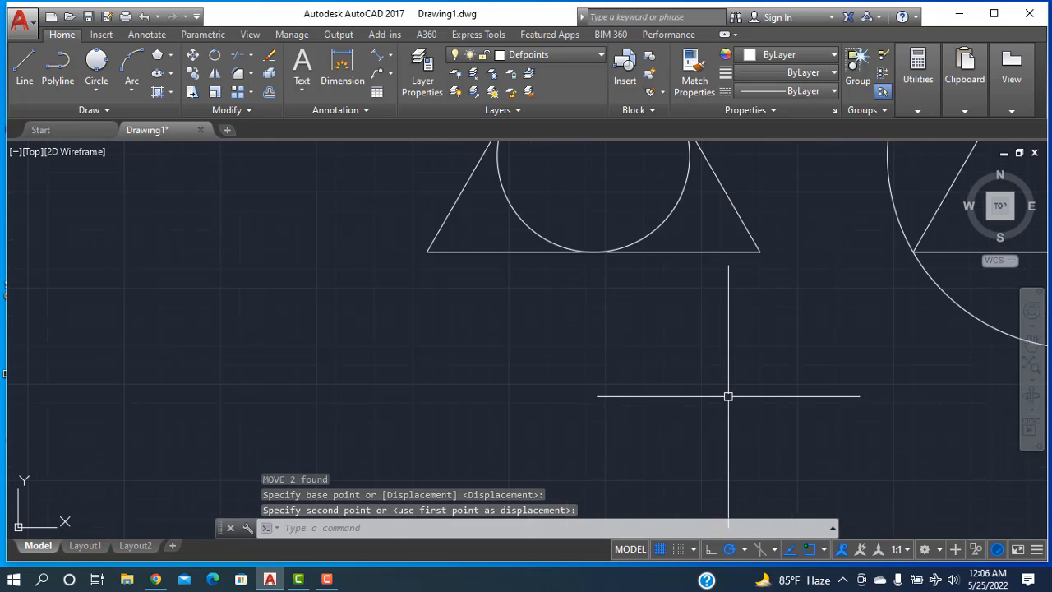
pyautogui.scroll(-5, 728, 394)
pyautogui.moveTo(695, 394); pyautogui.dragTo(615, 312, button='middle')
pyautogui.moveTo(830, 239)
pyautogui.mouseDown()
pyautogui.moveTo(800, 284)
pyautogui.moveTo(493, 203)
pyautogui.mouseUp()
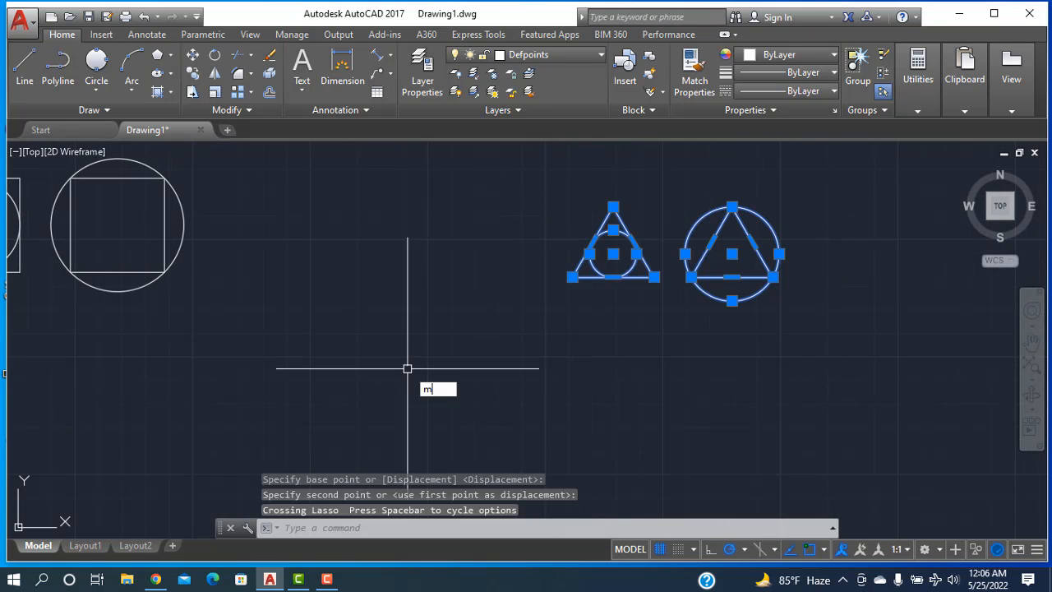
pyautogui.press('Return')
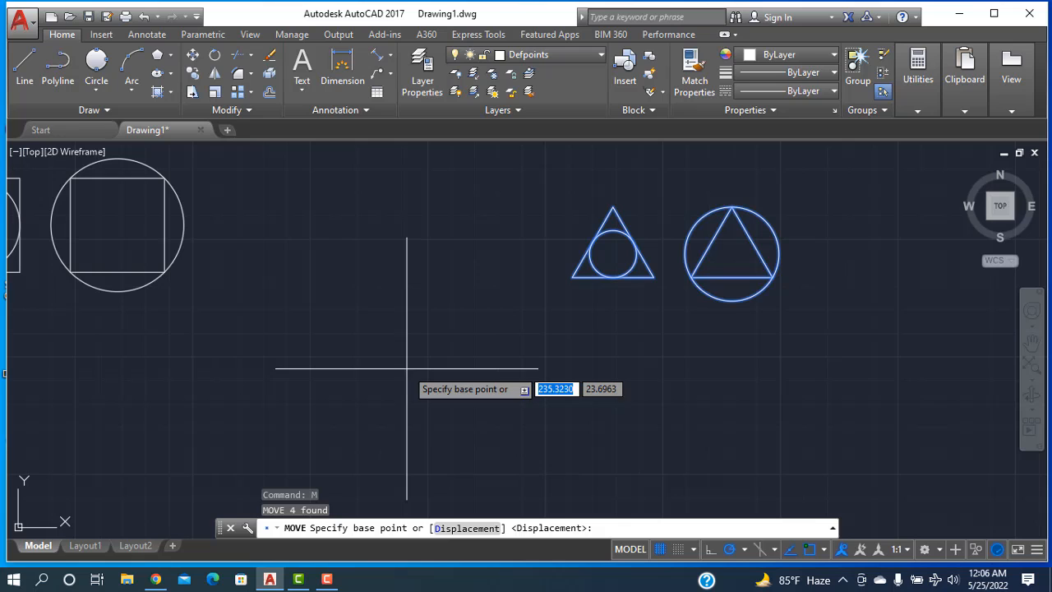
pyautogui.click(613, 254)
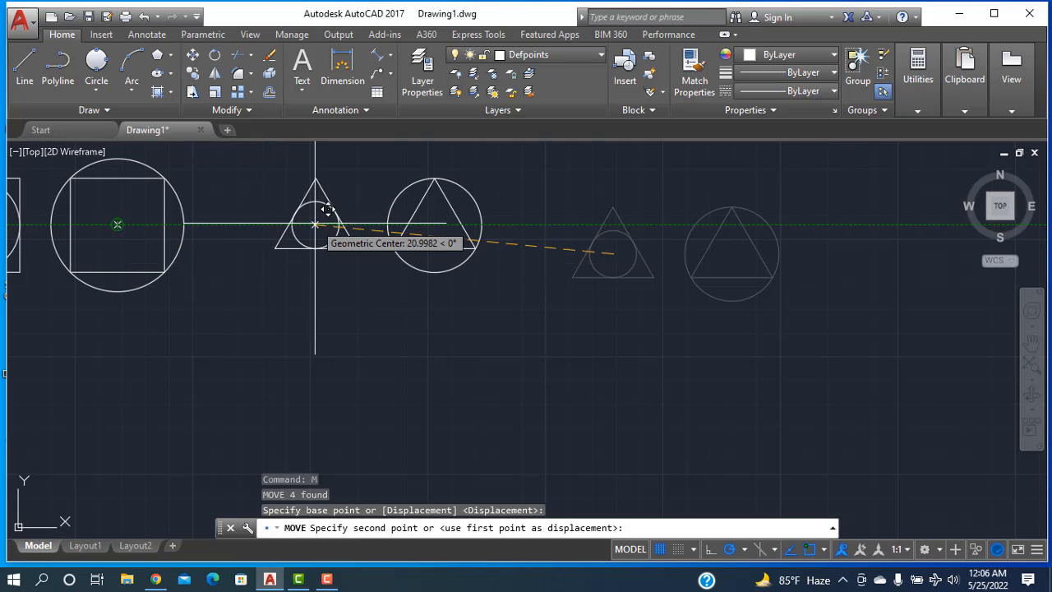
pyautogui.click(314, 223)
# - Add multiline text below the two squares reading "Sketch inside and outside circle in square"
pyautogui.moveTo(249, 341); pyautogui.dragTo(571, 410, button='middle')
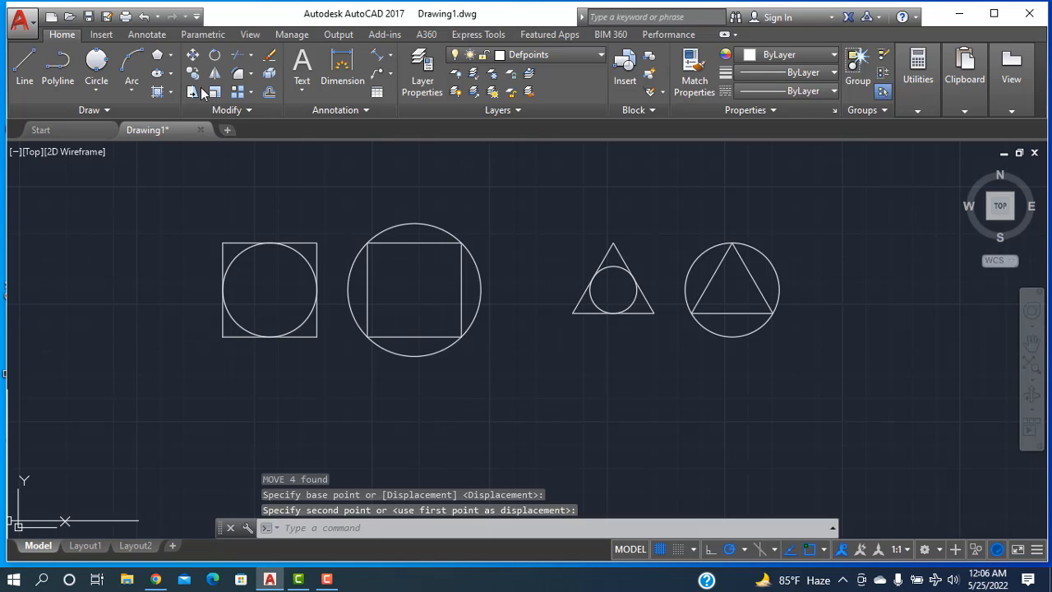
pyautogui.click(301, 92)
pyautogui.click(311, 116)
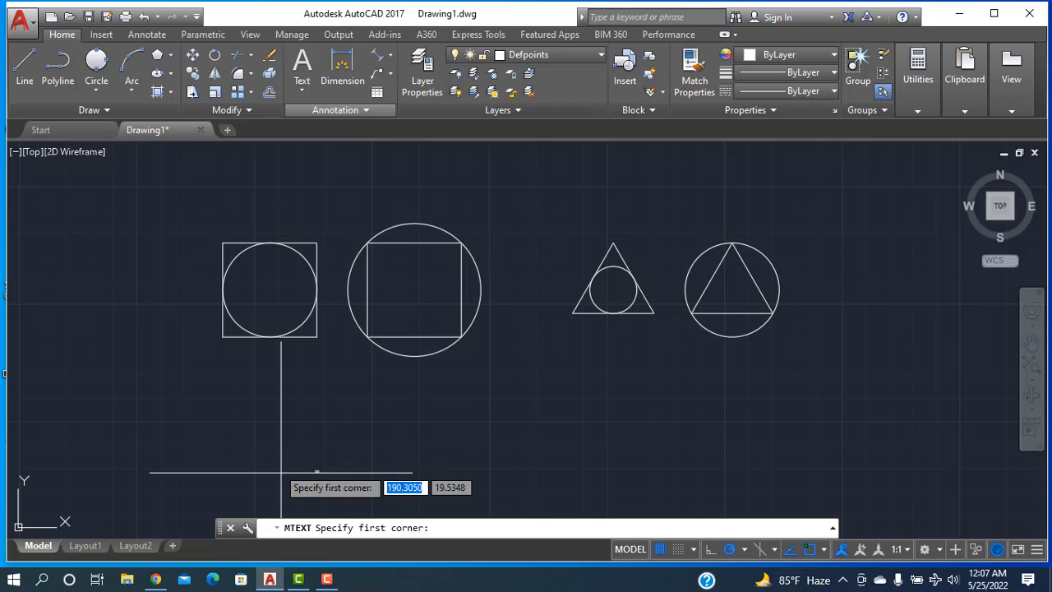
pyautogui.click(244, 380)
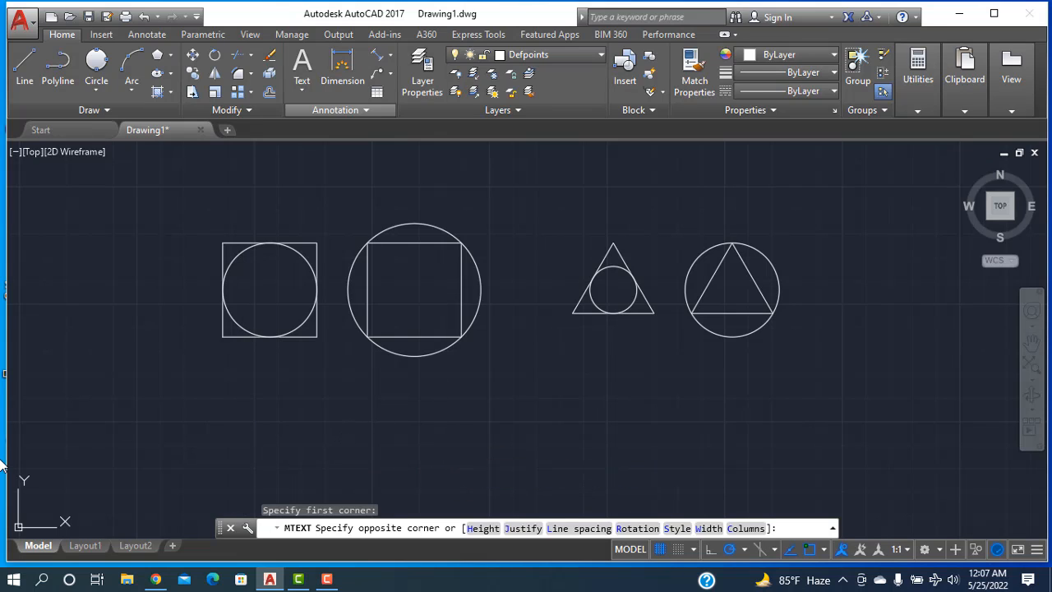
pyautogui.press('Return')
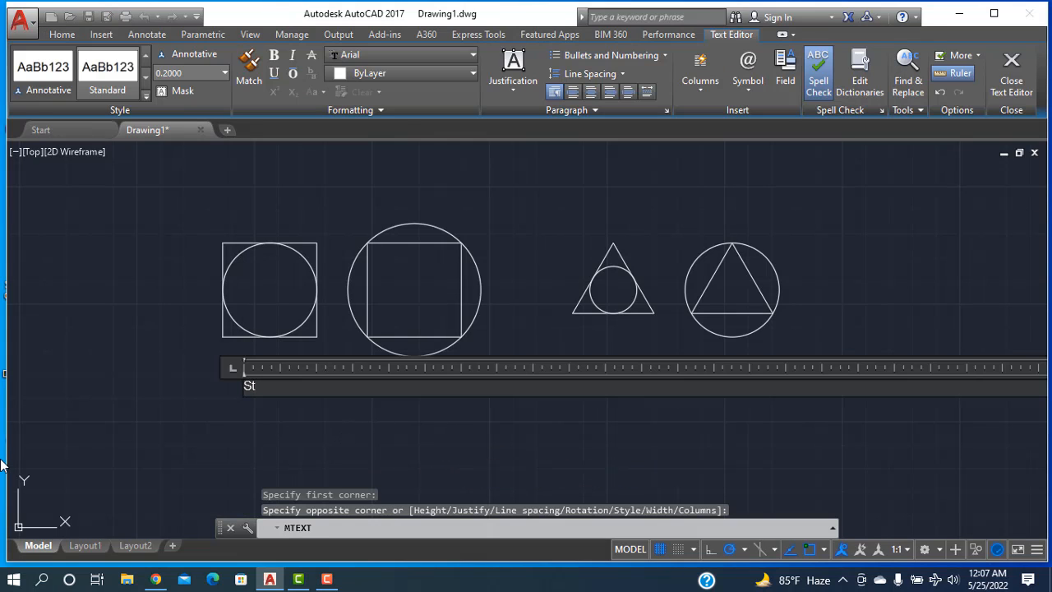
pyautogui.write('Sketch ')
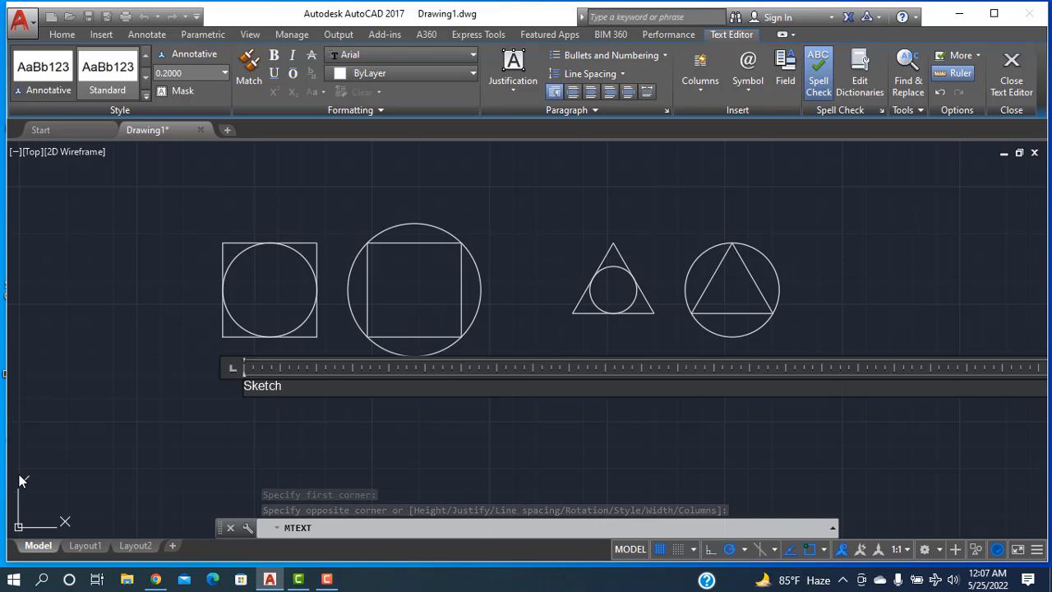
pyautogui.write('i')
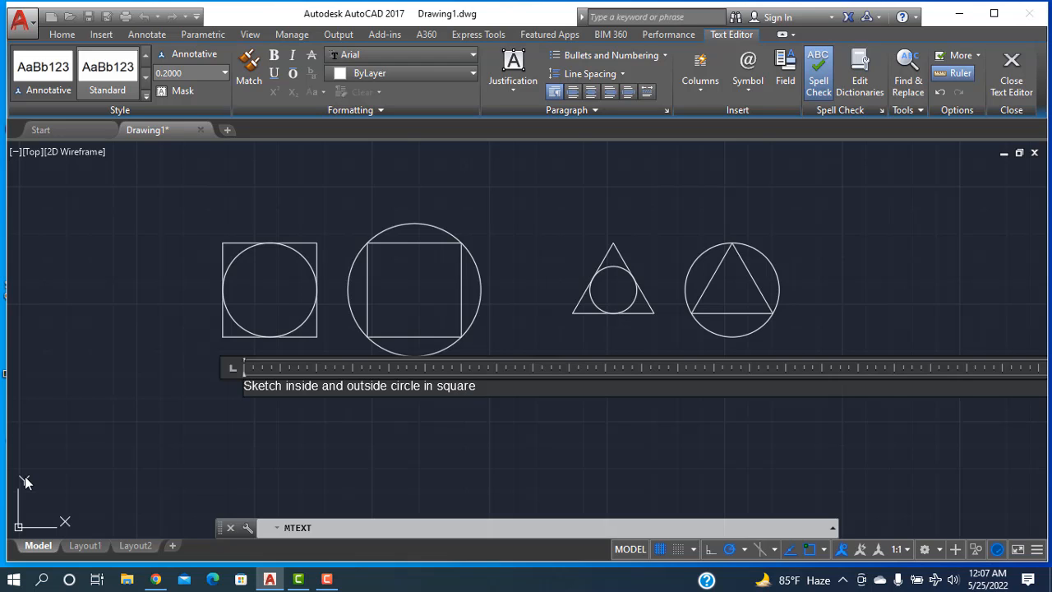
# - Set the whole square caption's text height to 2.5 and finish the text
pyautogui.moveTo(491, 387); pyautogui.dragTo(187, 371)
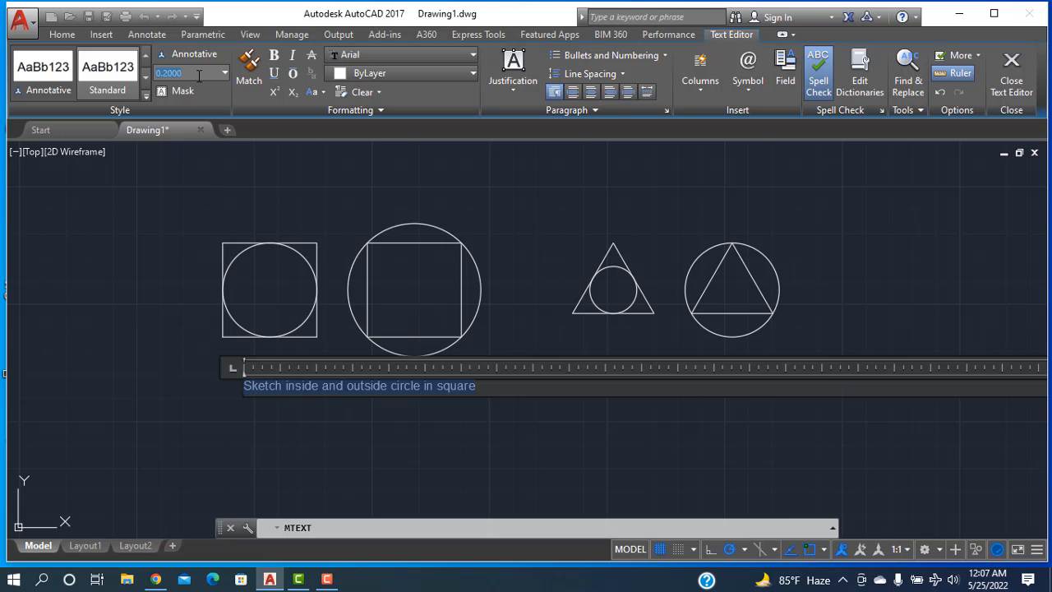
pyautogui.press('Return')
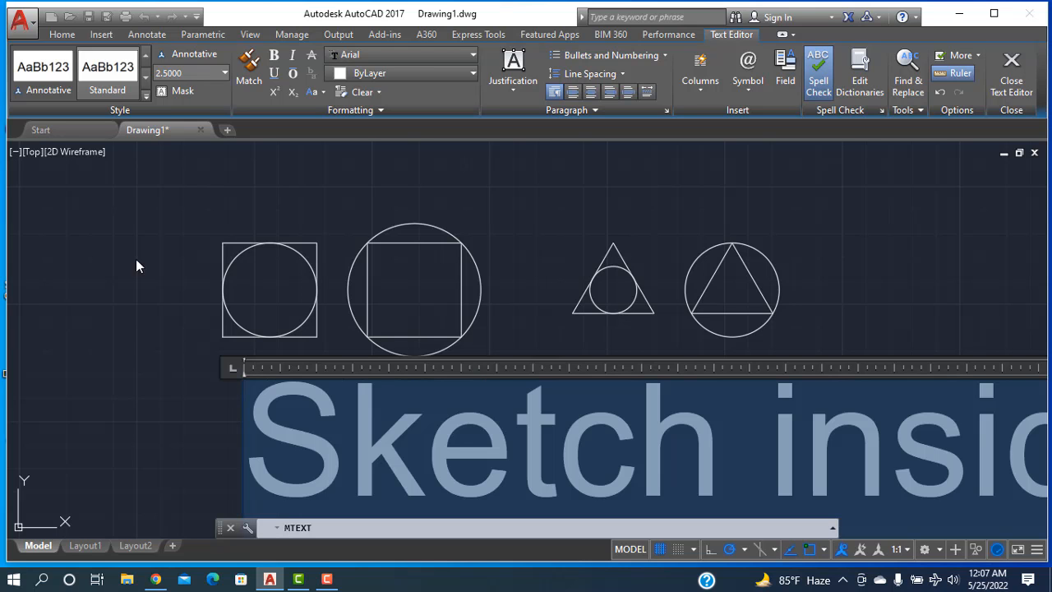
pyautogui.click(130, 340)
# - Add multiline text below the two triangles reading "Sketch circle inside and outside of triangle"
pyautogui.moveTo(532, 427)
pyautogui.mouseDown(button='middle')
pyautogui.moveTo(488, 362)
pyautogui.moveTo(448, 389)
pyautogui.mouseUp(button='middle')
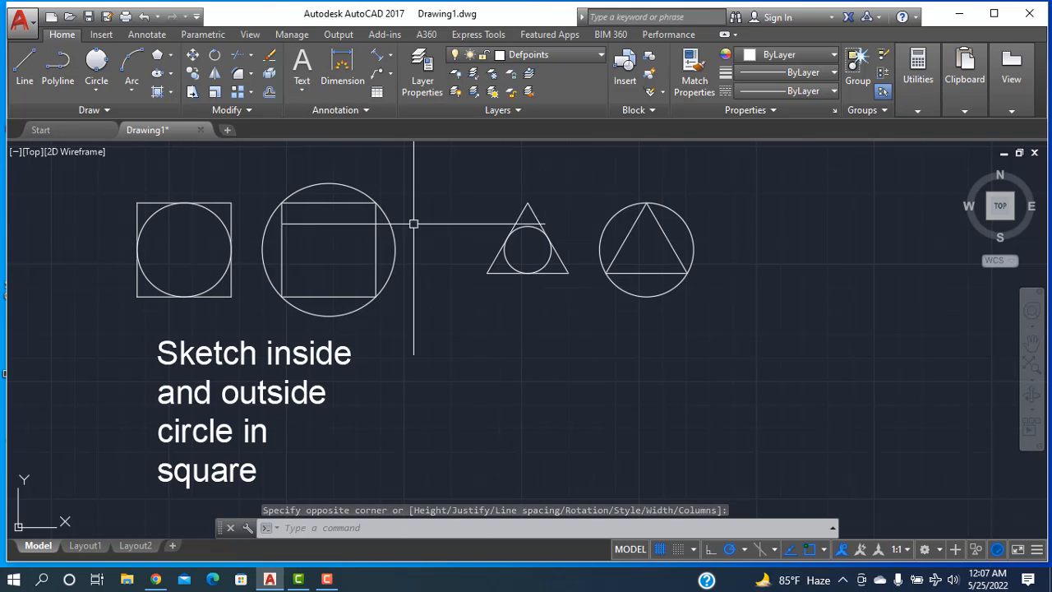
pyautogui.click(304, 91)
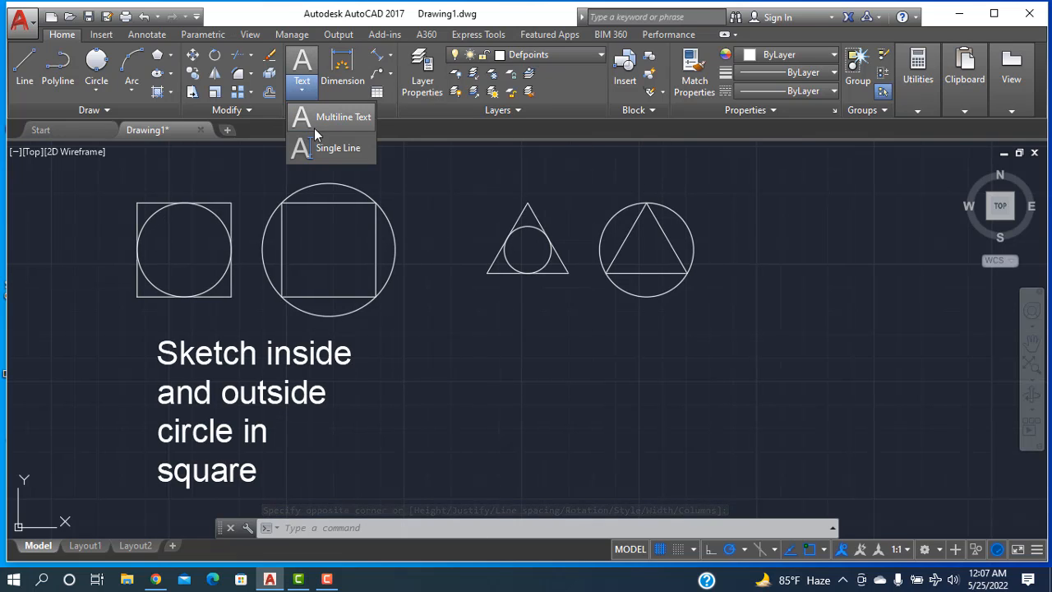
pyautogui.click(314, 123)
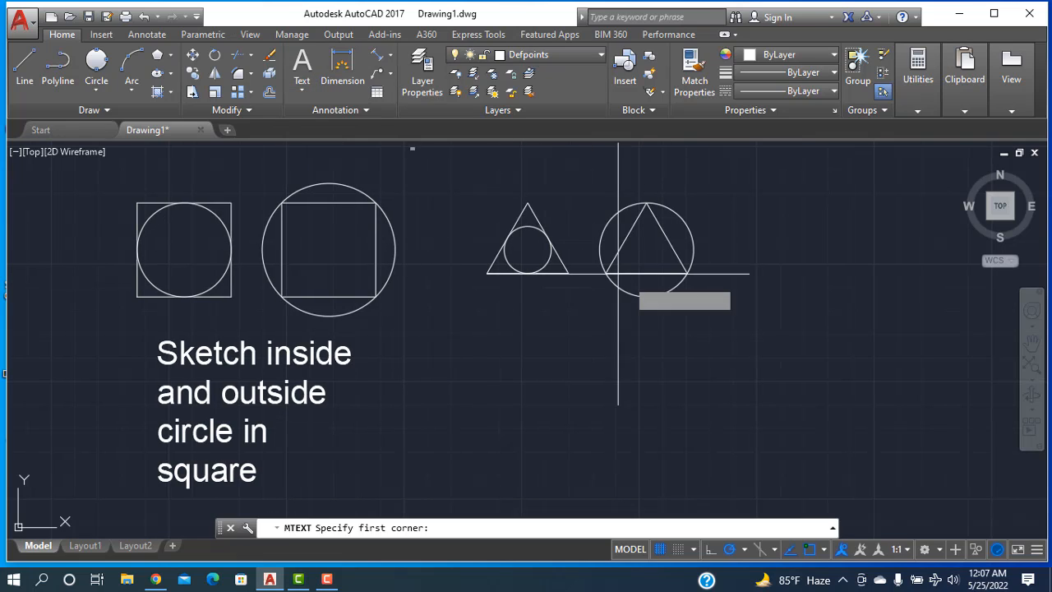
pyautogui.click(482, 310)
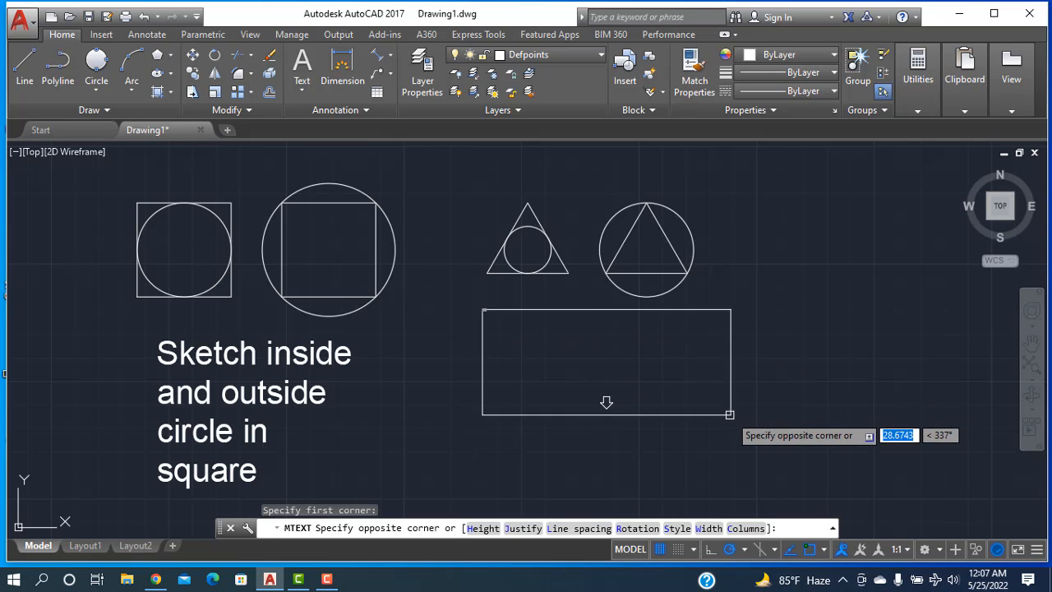
pyautogui.click(730, 415)
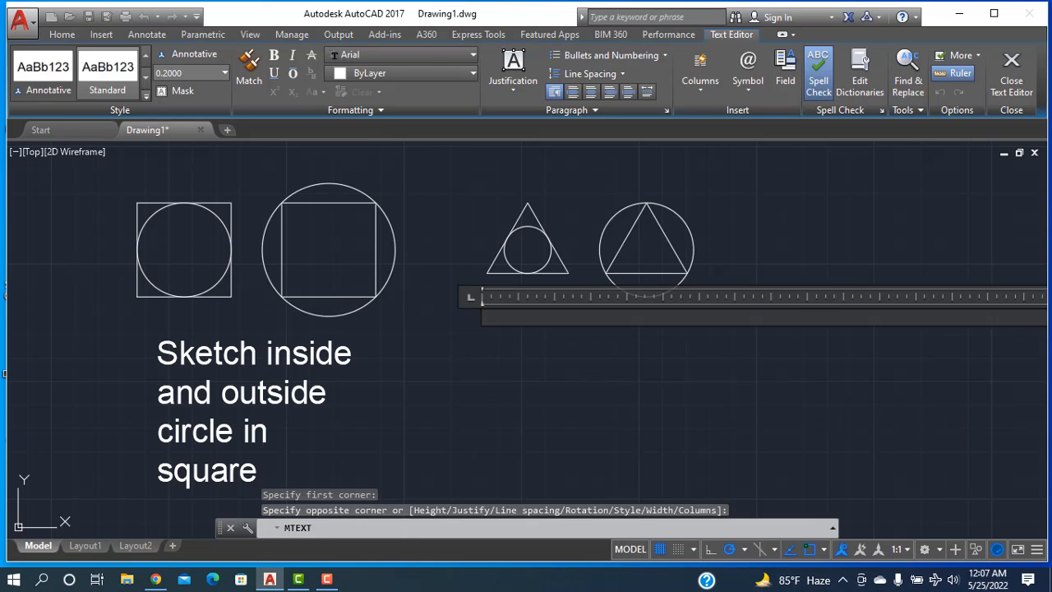
pyautogui.write('Sketch')
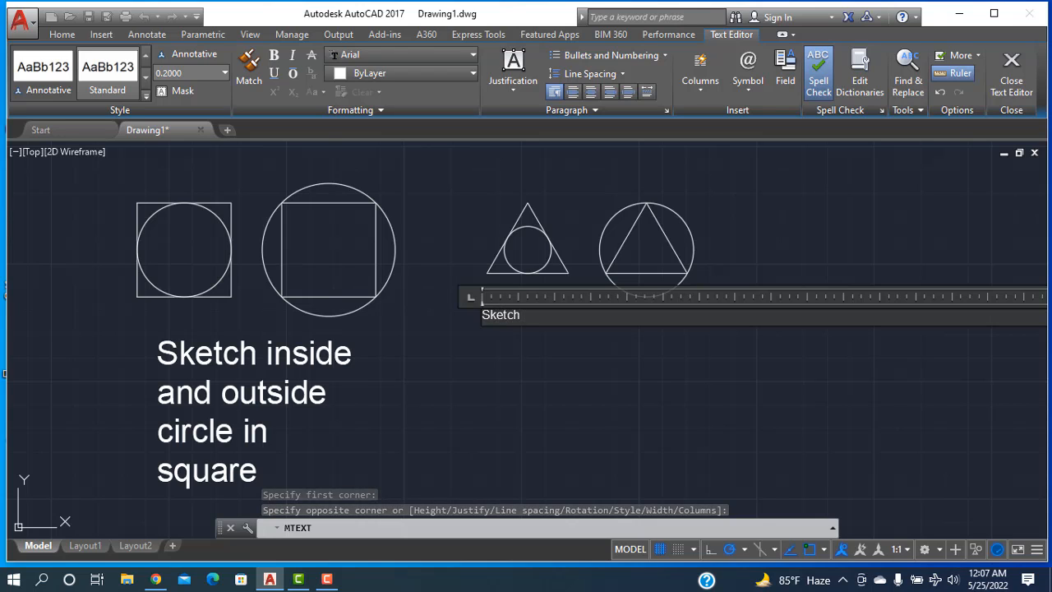
pyautogui.write(' cirl')
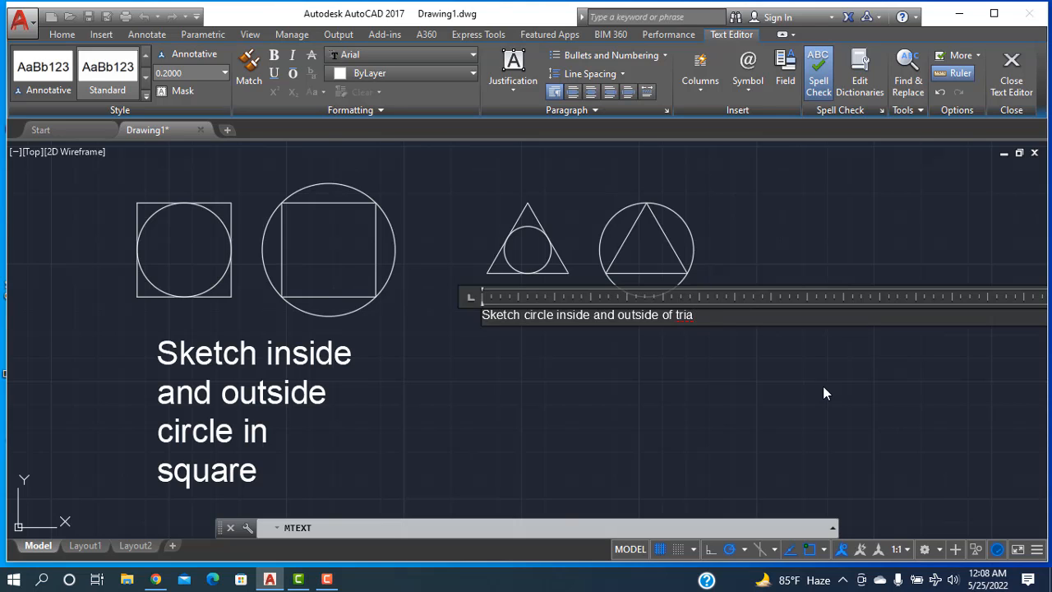
pyautogui.write('ngle')
# - Set the whole triangle caption's text height to 2.5 and finish the text
pyautogui.moveTo(725, 314); pyautogui.dragTo(435, 332)
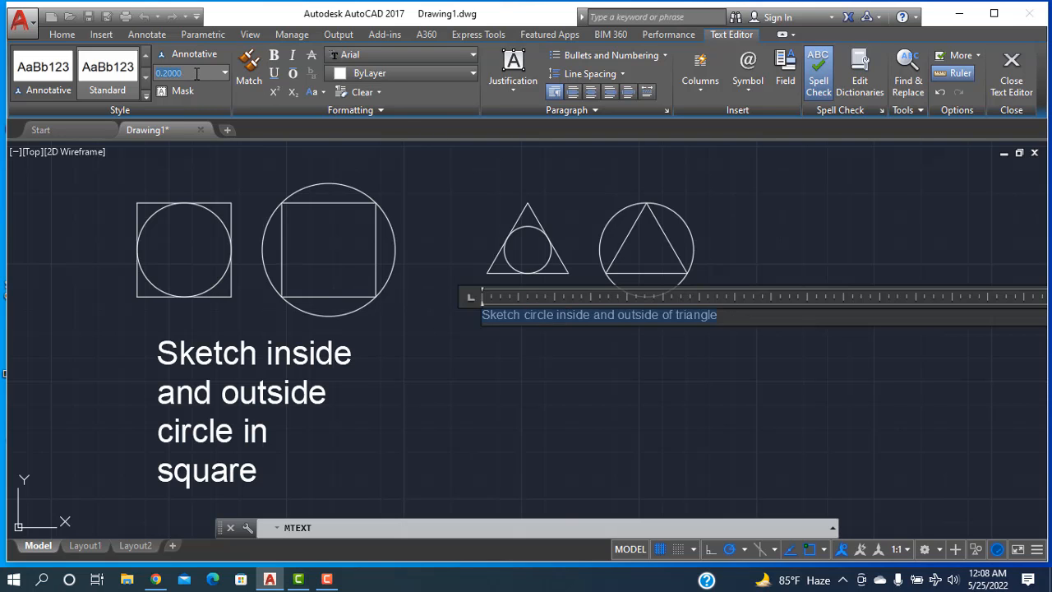
pyautogui.press('Return')
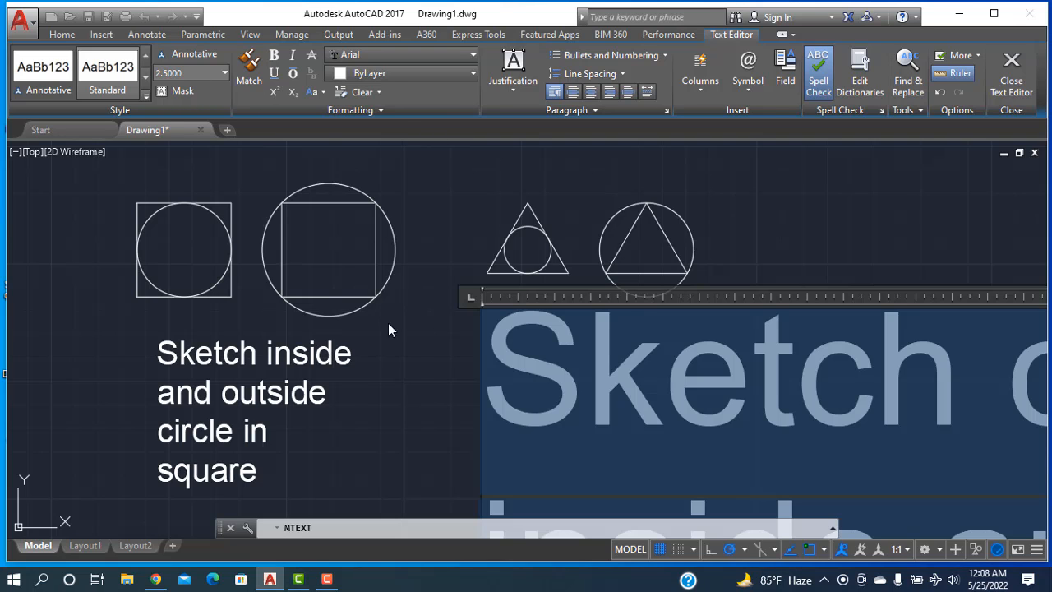
pyautogui.click(427, 362)
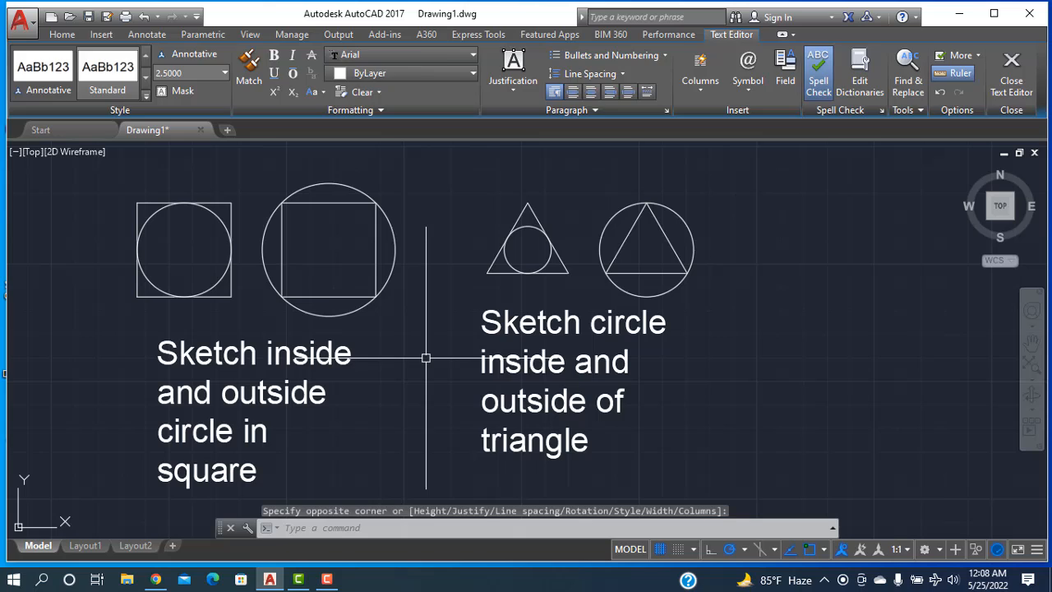
# - Replace the word "in" with "of" before "square" in the caption below the squares
pyautogui.click(241, 404)
pyautogui.doubleClick(240, 404)
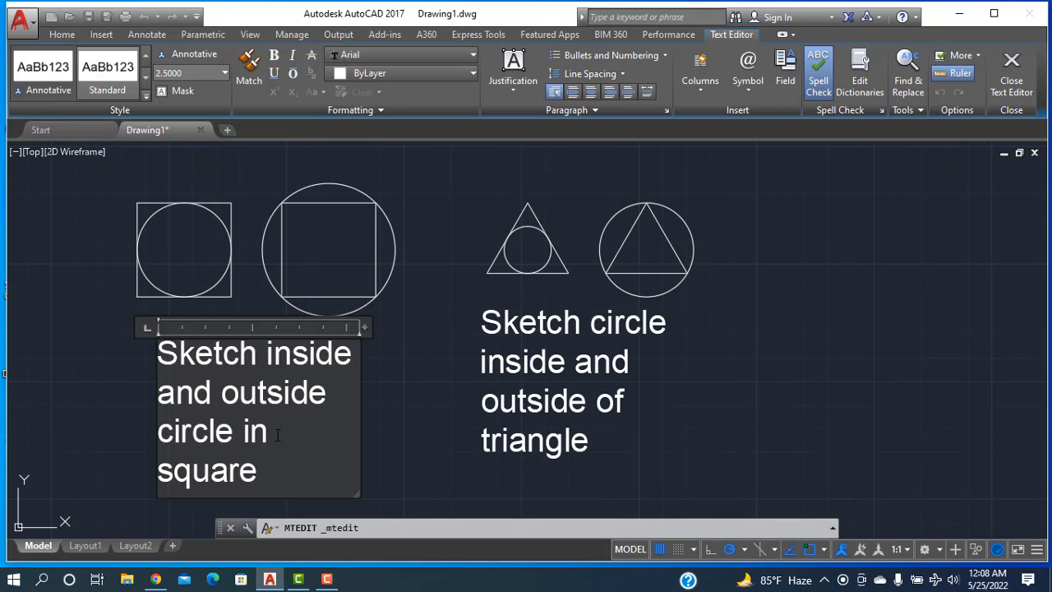
pyautogui.moveTo(267, 432); pyautogui.dragTo(223, 431)
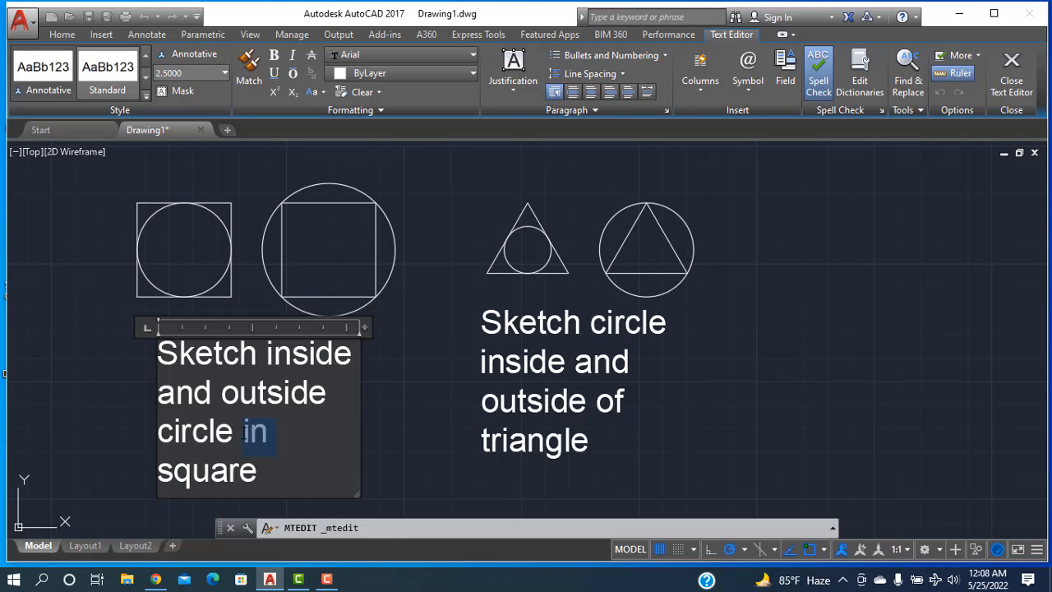
pyautogui.write('outsid')
pyautogui.press('BackSpace')
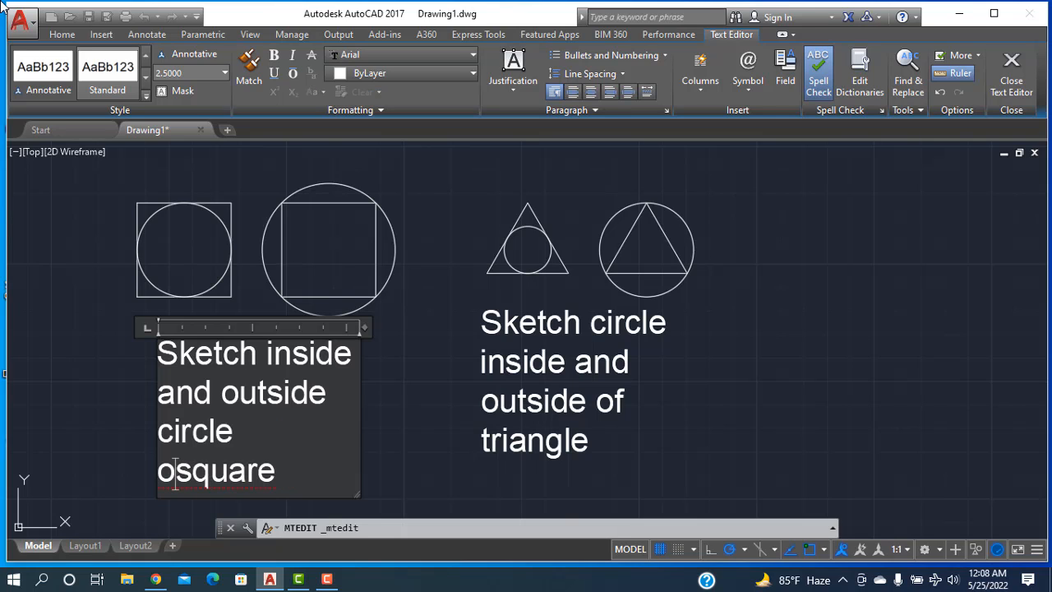
pyautogui.write('f')
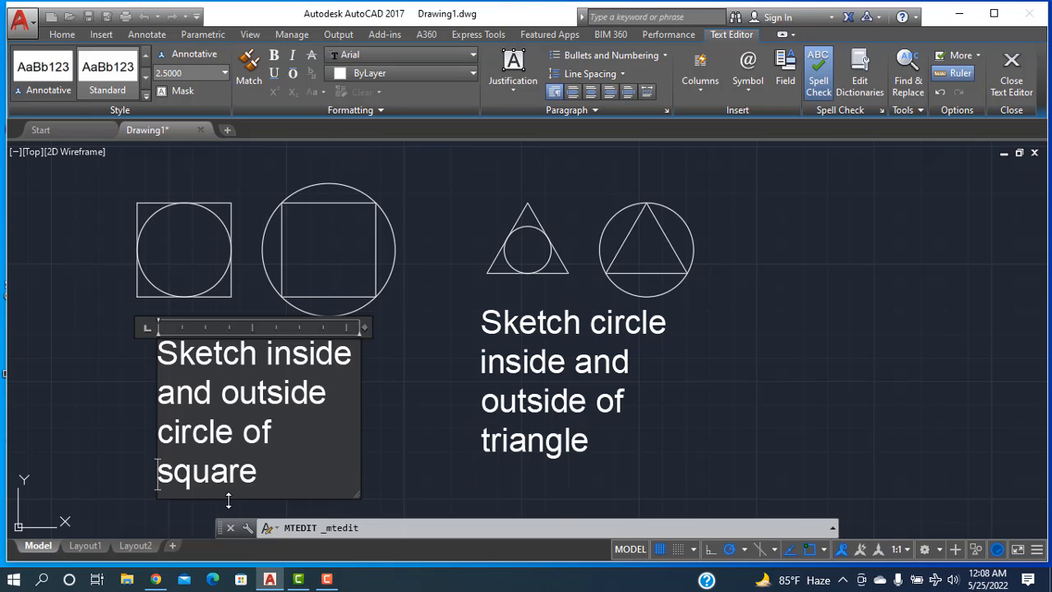
# - Change the colour of the whole caption below the squares to Cyan and finish the text
pyautogui.moveTo(282, 480); pyautogui.dragTo(156, 352)
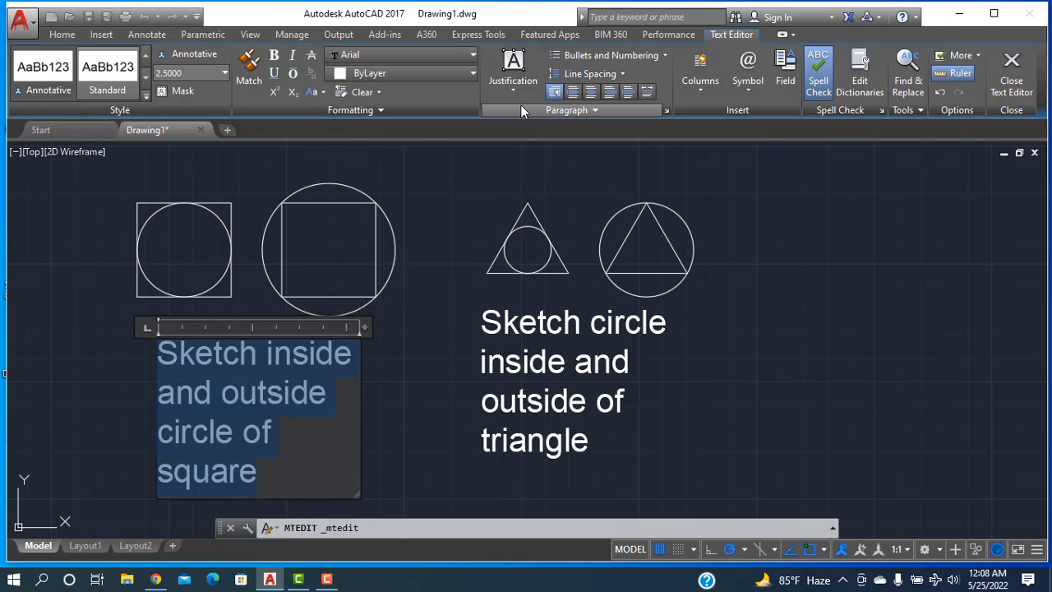
pyautogui.click(447, 76)
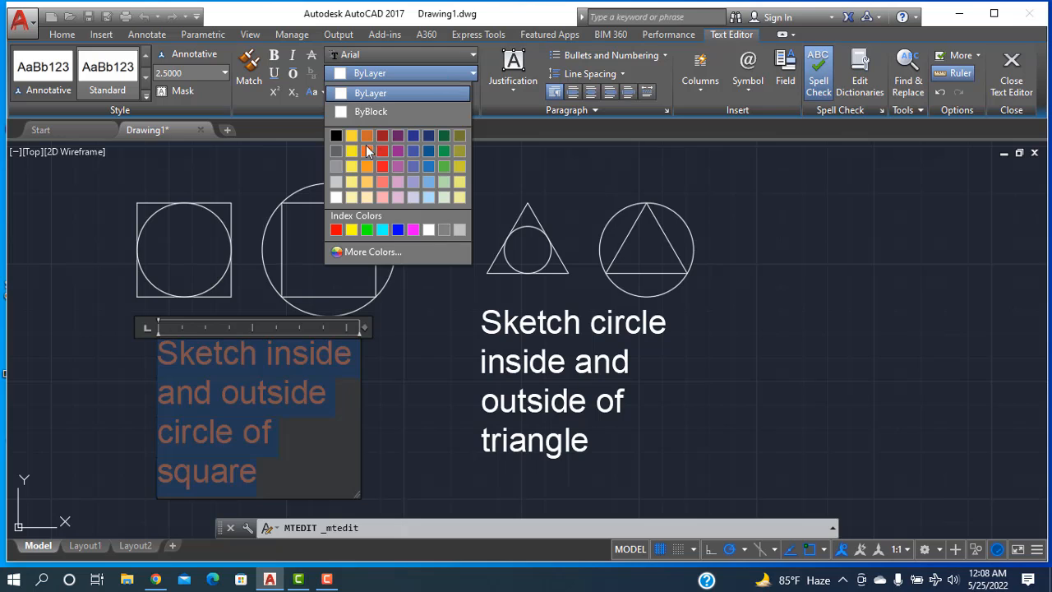
pyautogui.click(383, 231)
pyautogui.click(588, 444)
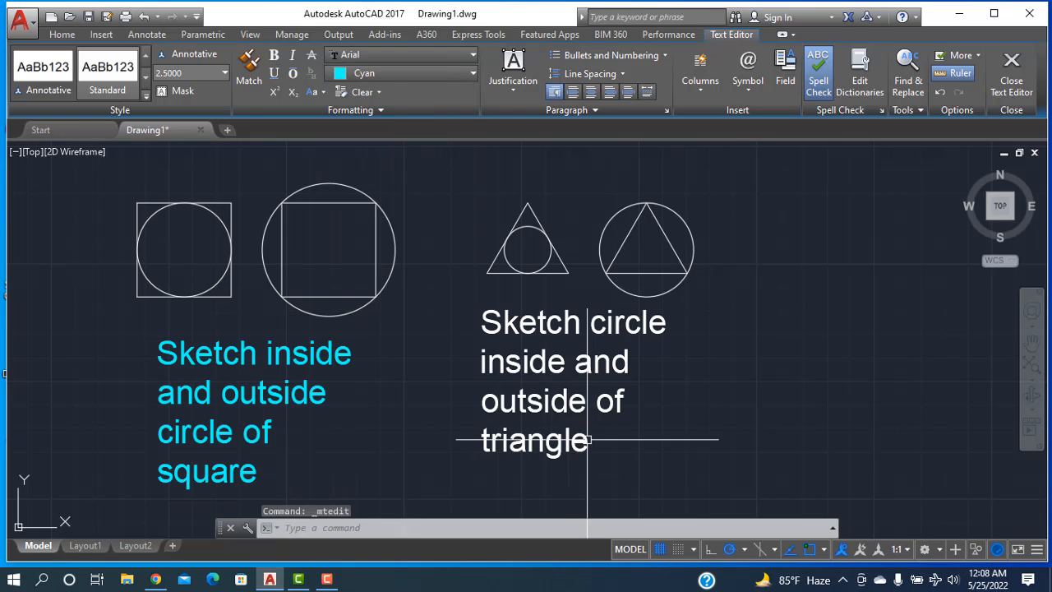
# - Change the colour of the whole caption below the triangles to Cyan and finish the text
pyautogui.click(593, 442)
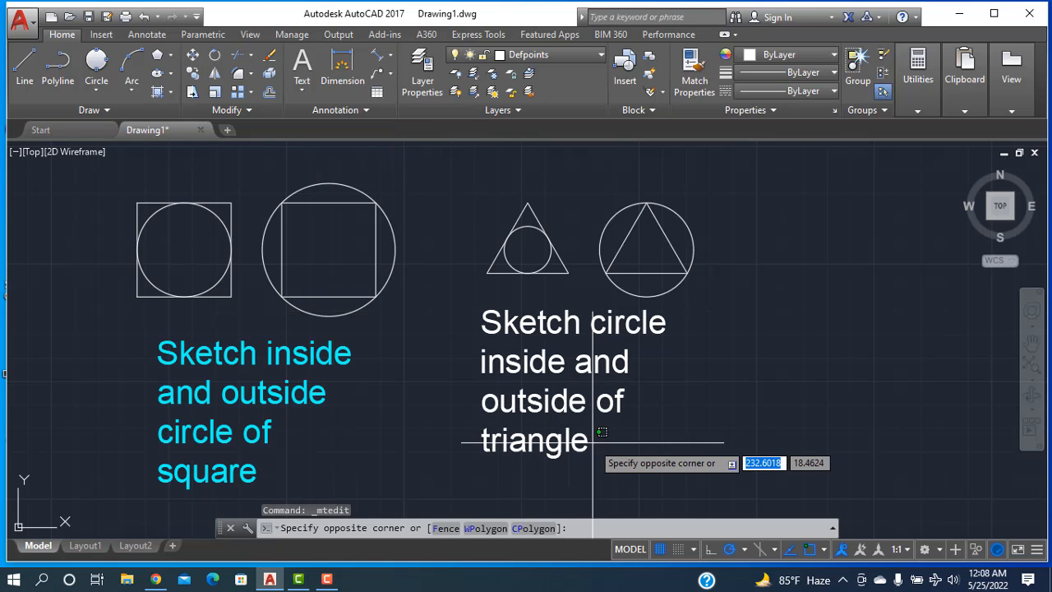
pyautogui.doubleClick(557, 442)
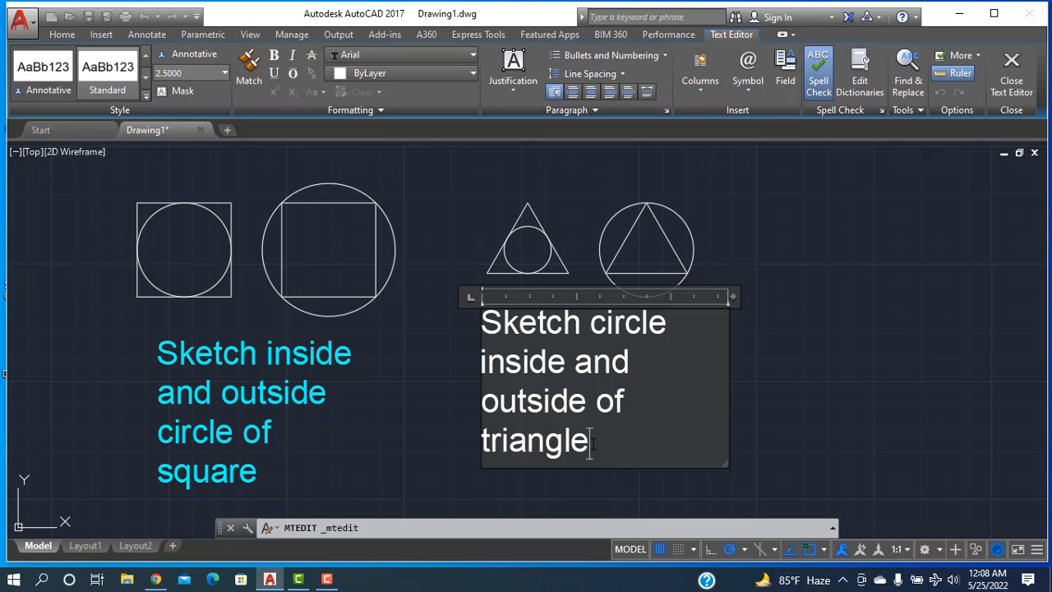
pyautogui.hotkey('ctrl', 'a')
pyautogui.click(402, 72)
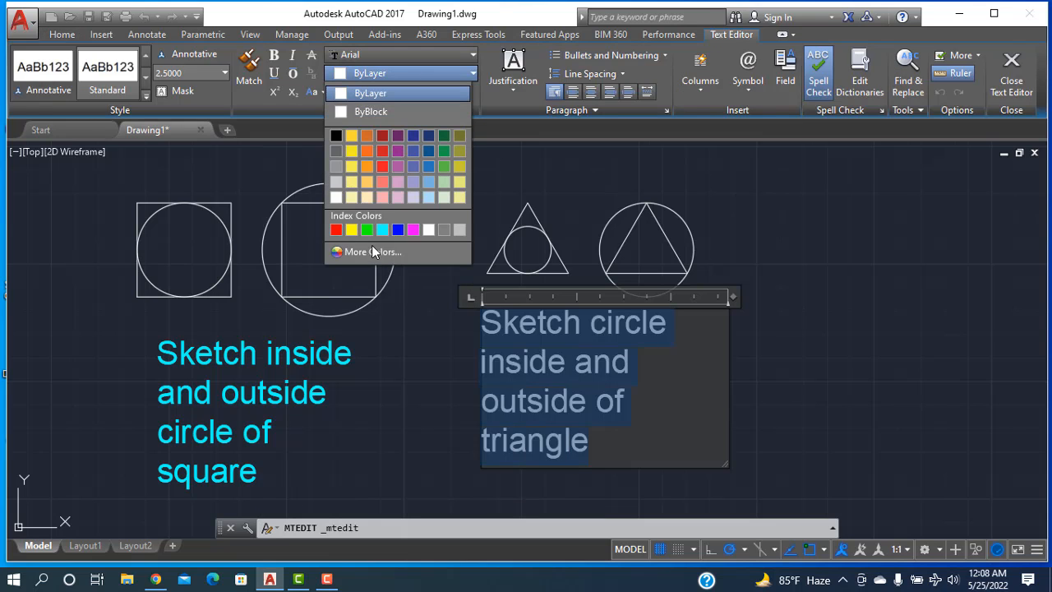
pyautogui.click(378, 228)
pyautogui.click(791, 304)
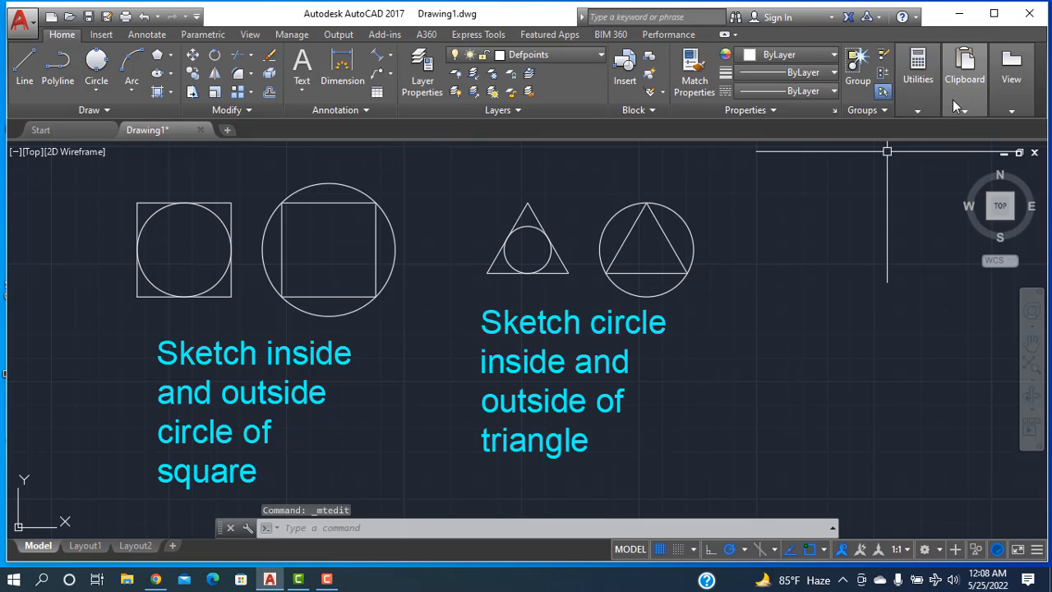
# - Examine the dimensions and captions on the original reference figures and compare them with the new row of figures
pyautogui.scroll(-2, 508, 408)
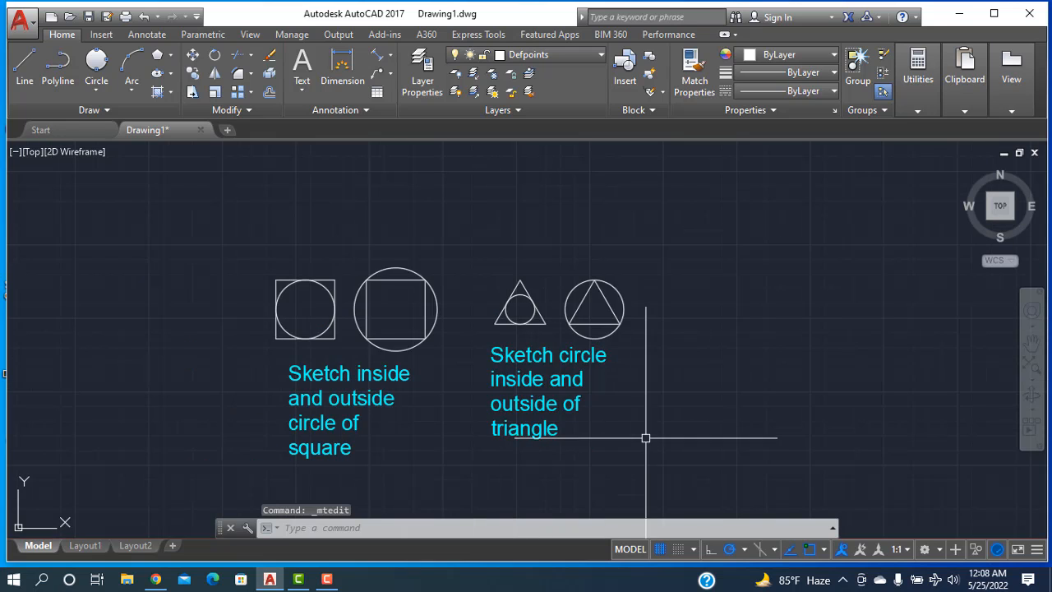
pyautogui.moveTo(319, 387)
pyautogui.mouseDown(button='middle')
pyautogui.moveTo(555, 311)
pyautogui.moveTo(544, 319)
pyautogui.mouseUp(button='middle')
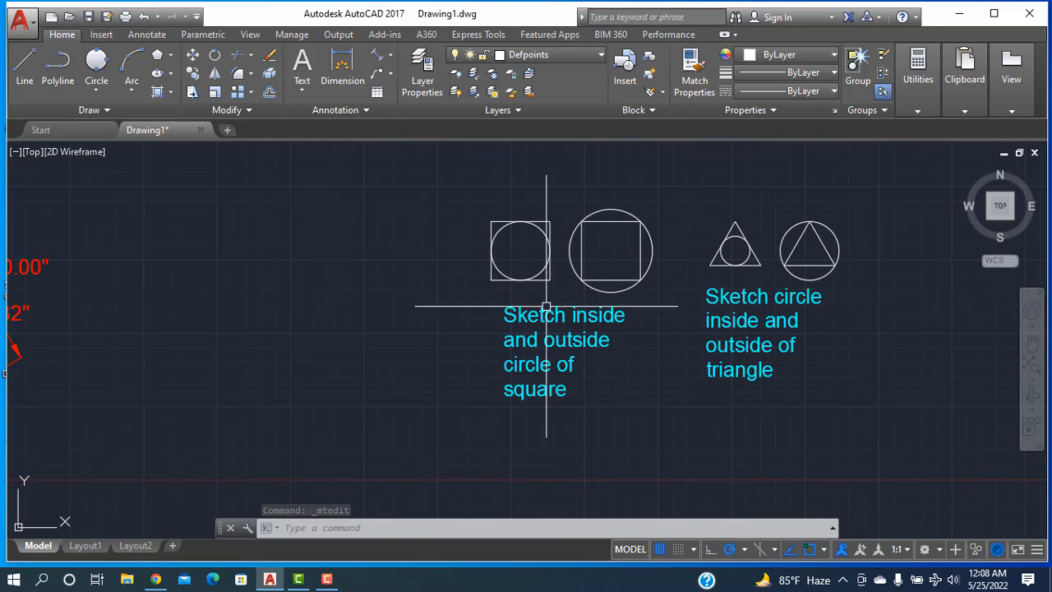
pyautogui.scroll(-3, 435, 296)
pyautogui.moveTo(364, 312)
pyautogui.mouseDown(button='middle')
pyautogui.moveTo(770, 322)
pyautogui.moveTo(622, 270)
pyautogui.mouseUp(button='middle')
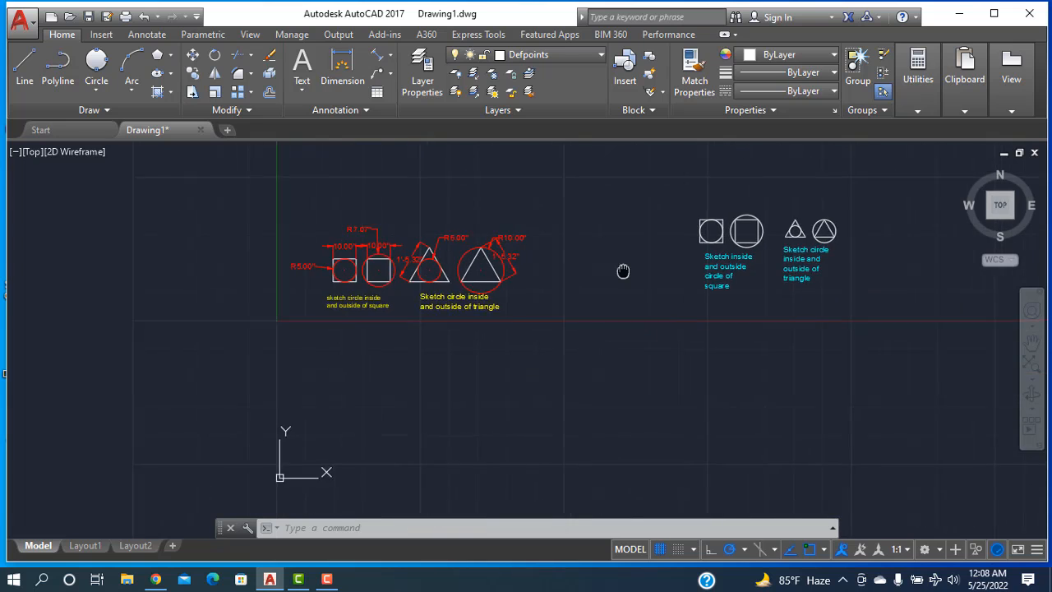
pyautogui.scroll(3, 238, 235)
pyautogui.moveTo(308, 239); pyautogui.dragTo(121, 212, button='middle')
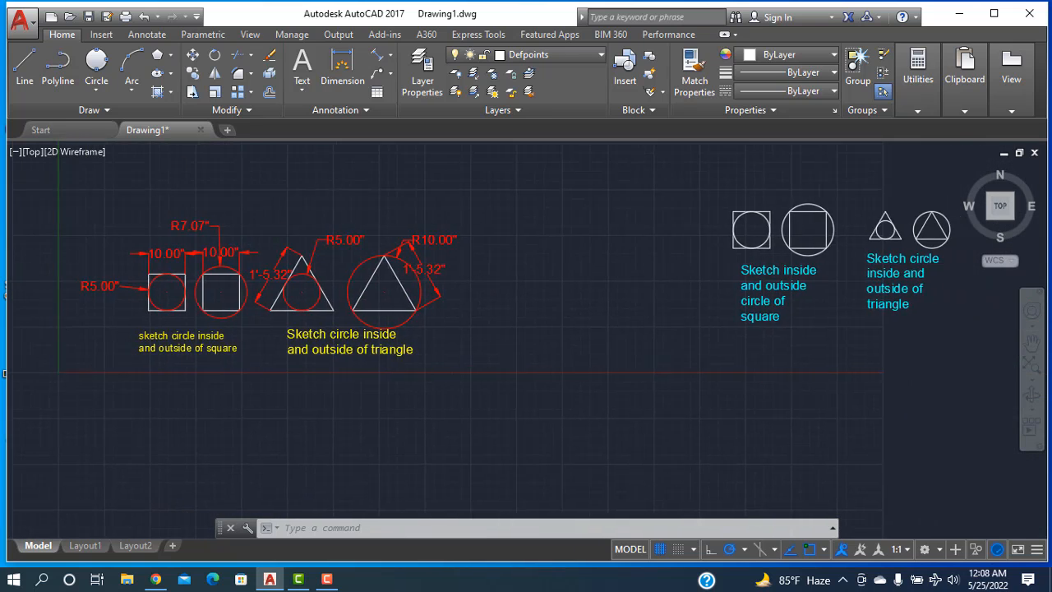
pyautogui.scroll(1, 120, 212)
pyautogui.scroll(-2, 631, 345)
pyautogui.scroll(-1, 848, 335)
pyautogui.moveTo(832, 329)
pyautogui.mouseDown(button='middle')
pyautogui.moveTo(594, 318)
pyautogui.moveTo(416, 294)
pyautogui.mouseUp(button='middle')
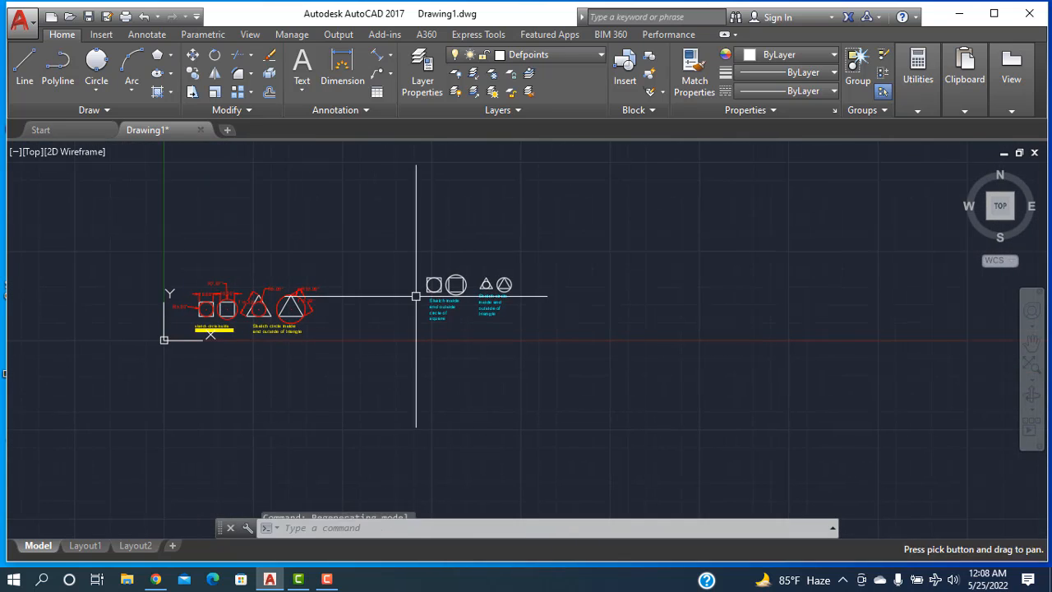
# - Add radius dimensions to the circle inside the first square and the circle around the second square
pyautogui.scroll(7, 479, 286)
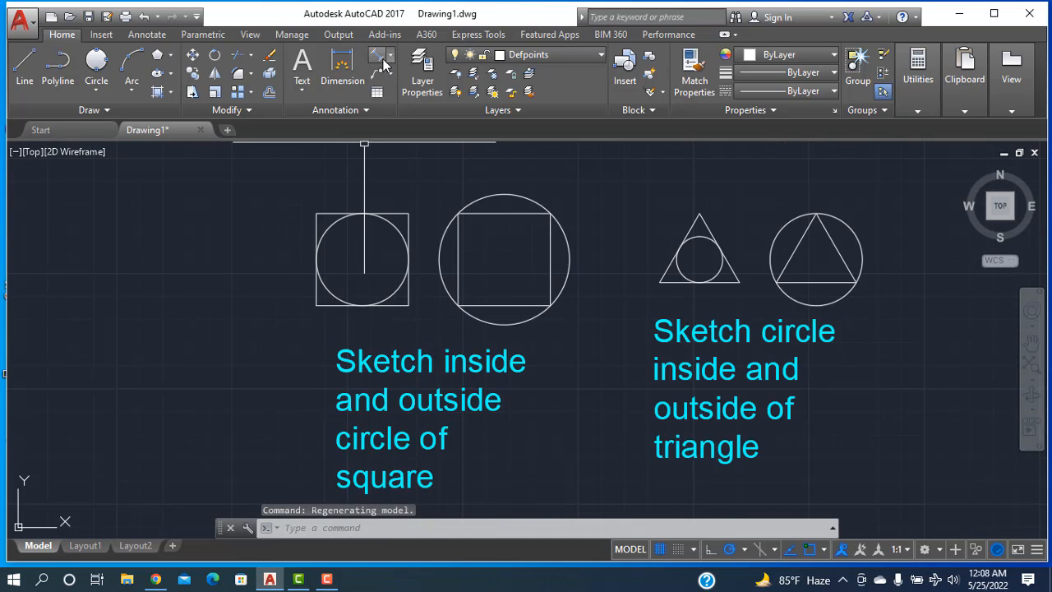
pyautogui.click(391, 56)
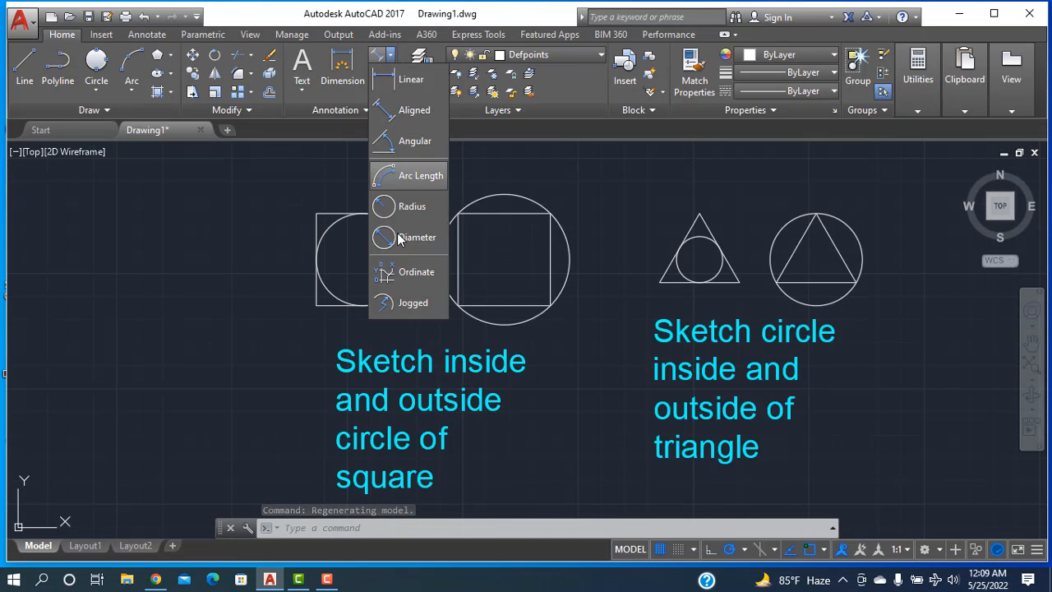
pyautogui.click(328, 228)
pyautogui.click(330, 190)
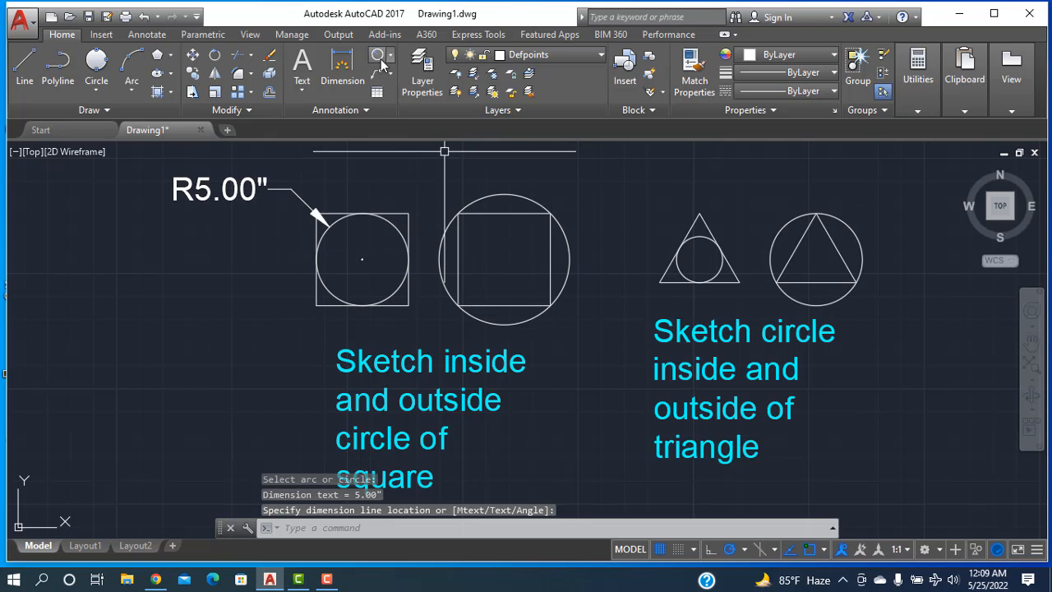
pyautogui.press('Return')
pyautogui.click(503, 195)
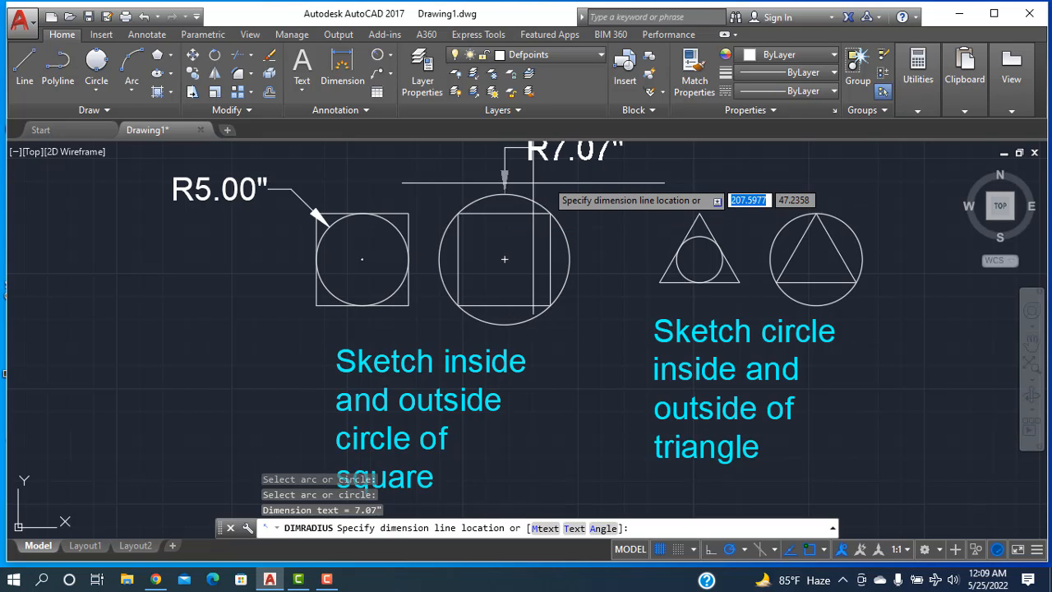
pyautogui.click(552, 175)
# - Add radius dimensions to the circle inside the first triangle and the circle around the second triangle
pyautogui.press('Return')
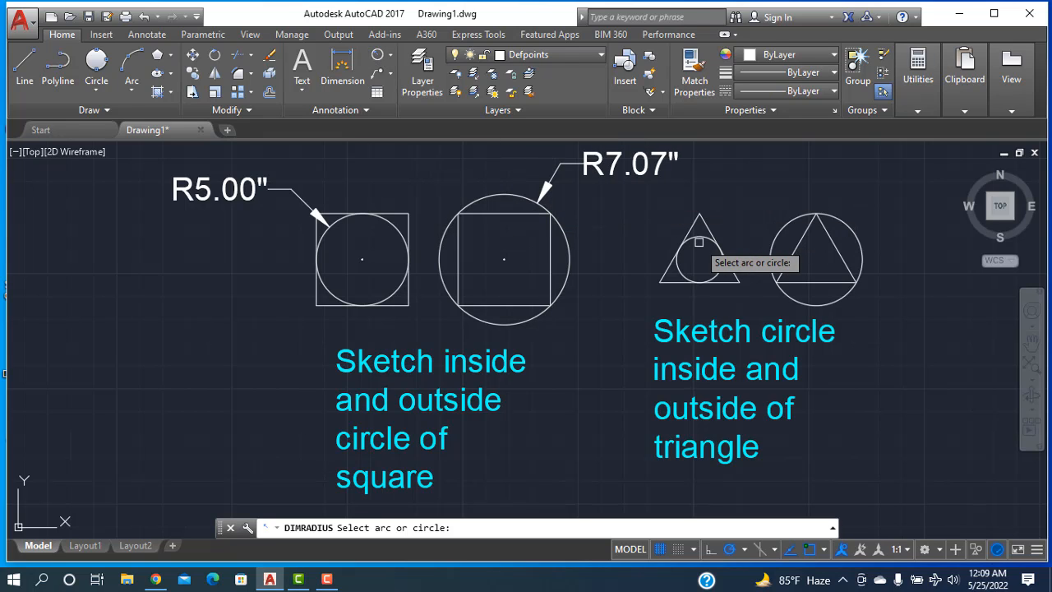
pyautogui.click(699, 241)
pyautogui.click(716, 192)
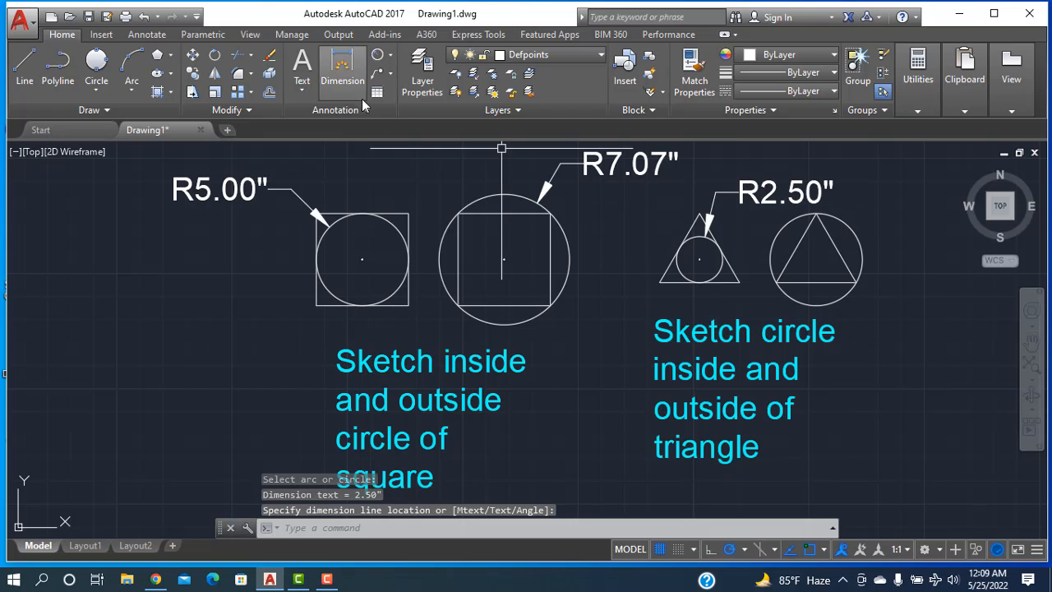
pyautogui.press('Return')
pyautogui.click(863, 253)
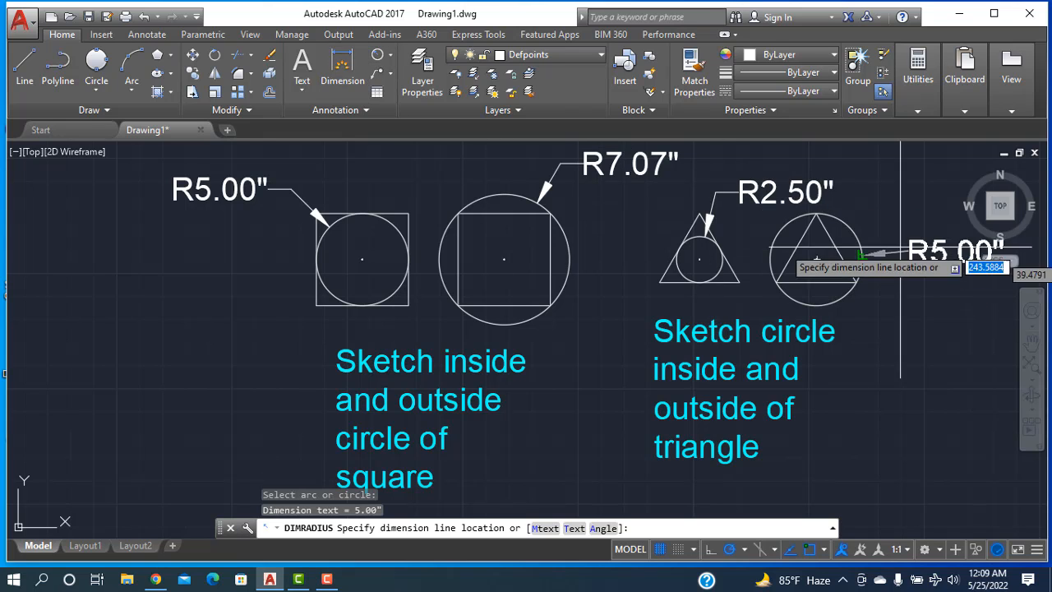
pyautogui.click(894, 202)
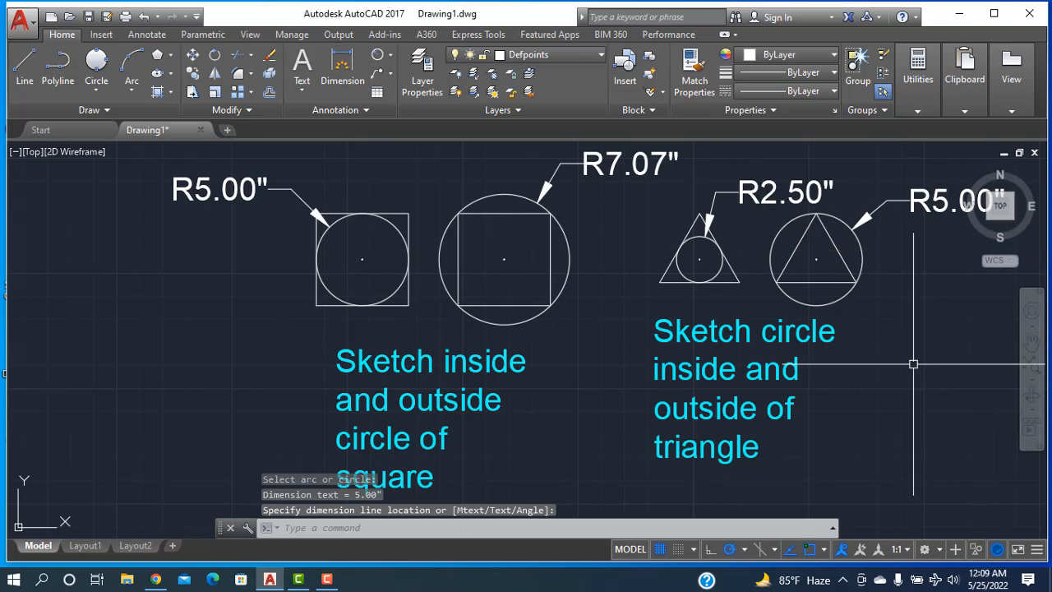
pyautogui.scroll(-2, 913, 364)
pyautogui.moveTo(857, 375); pyautogui.dragTo(606, 357, button='middle')
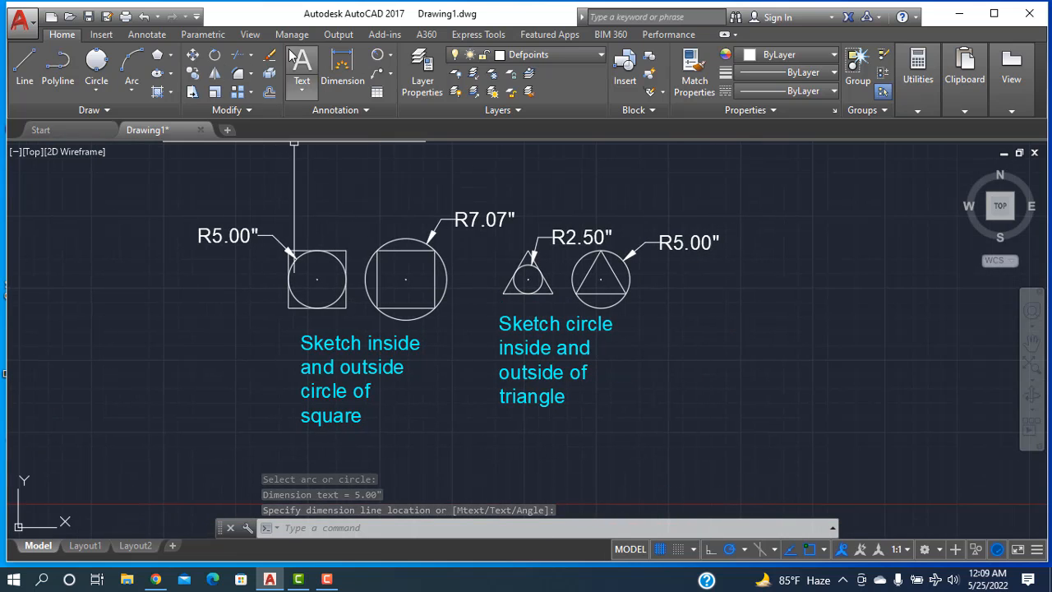
pyautogui.click(390, 56)
pyautogui.click(398, 83)
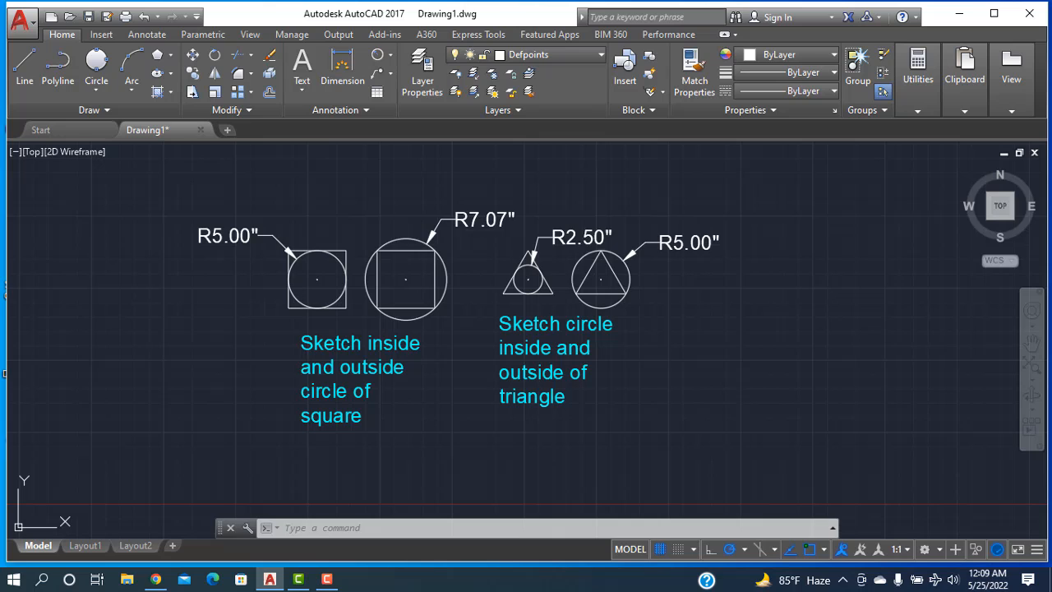
pyautogui.click(285, 250)
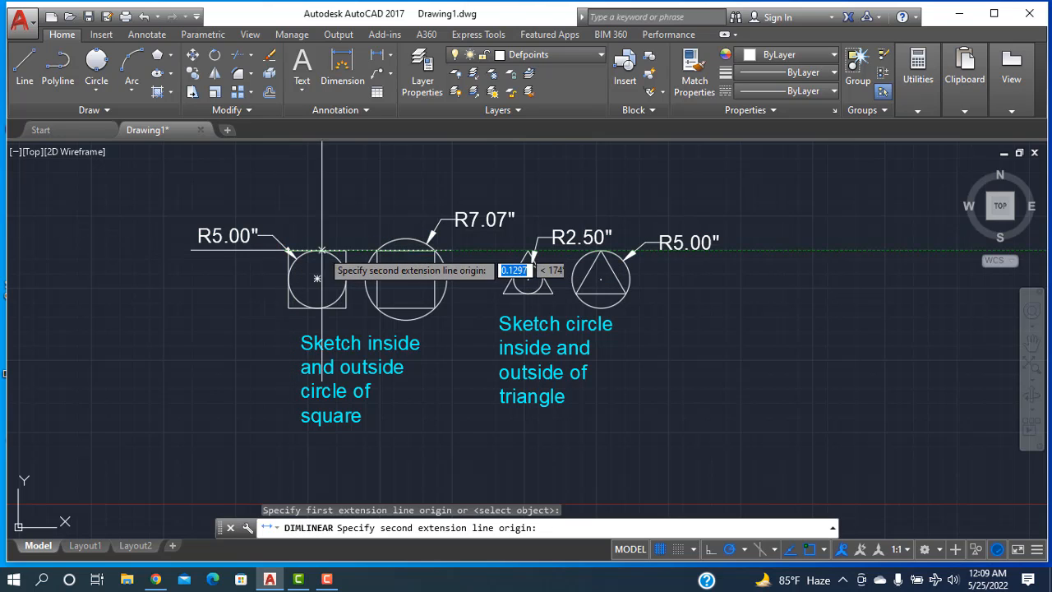
pyautogui.click(346, 250)
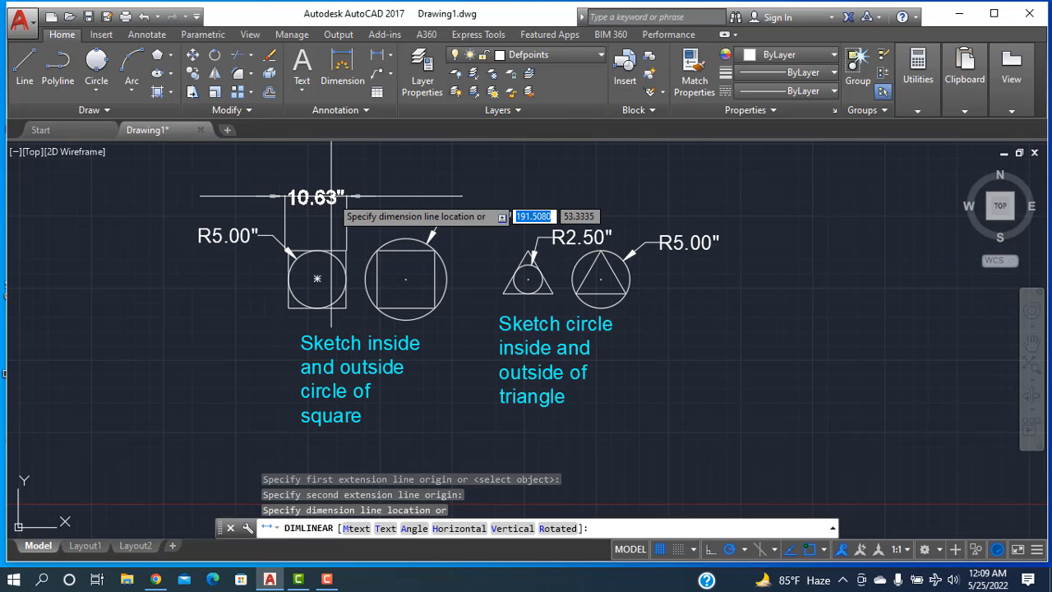
pyautogui.press('Escape')
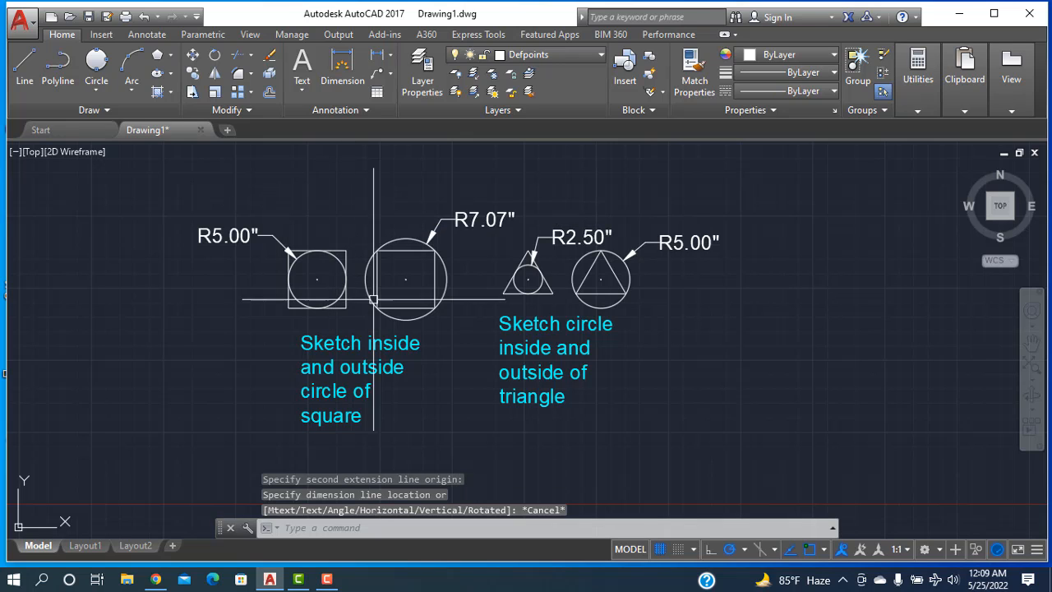
# - Add a linear width dimension above each of the two squares, measured between the square's bottom corners
pyautogui.click(341, 67)
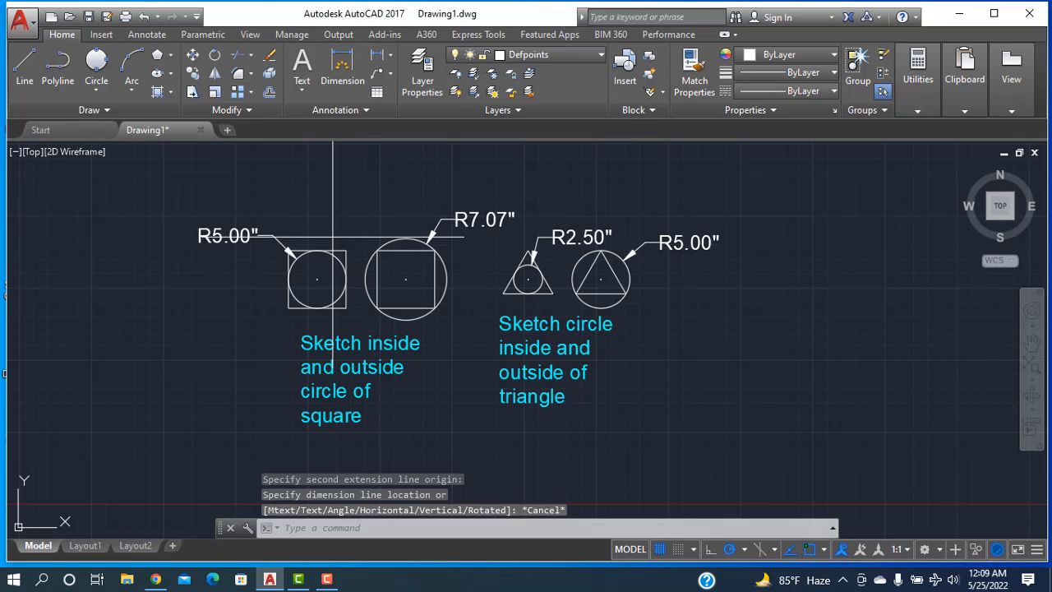
pyautogui.click(290, 308)
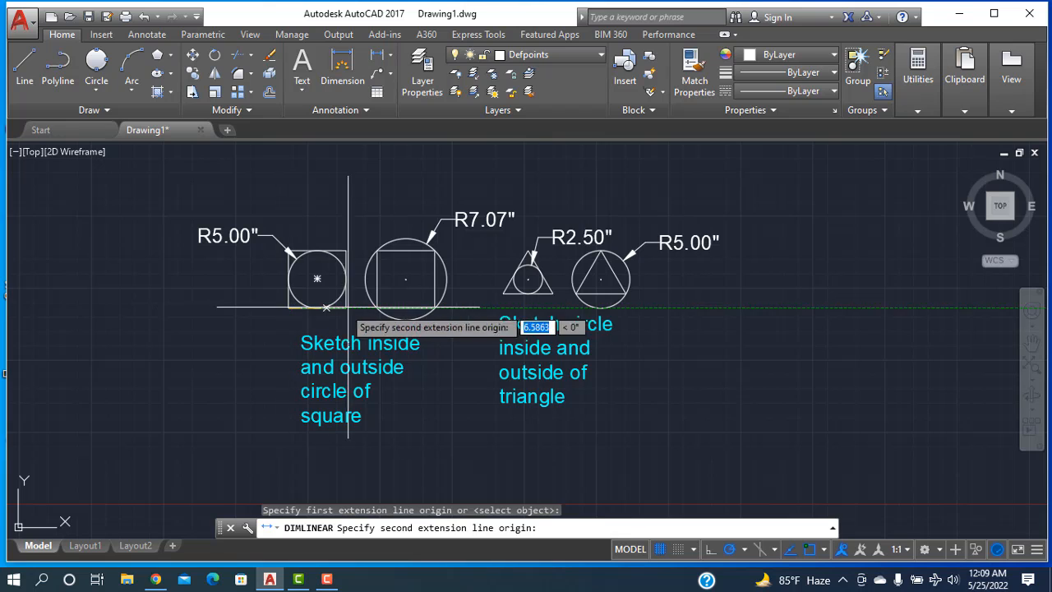
pyautogui.click(346, 308)
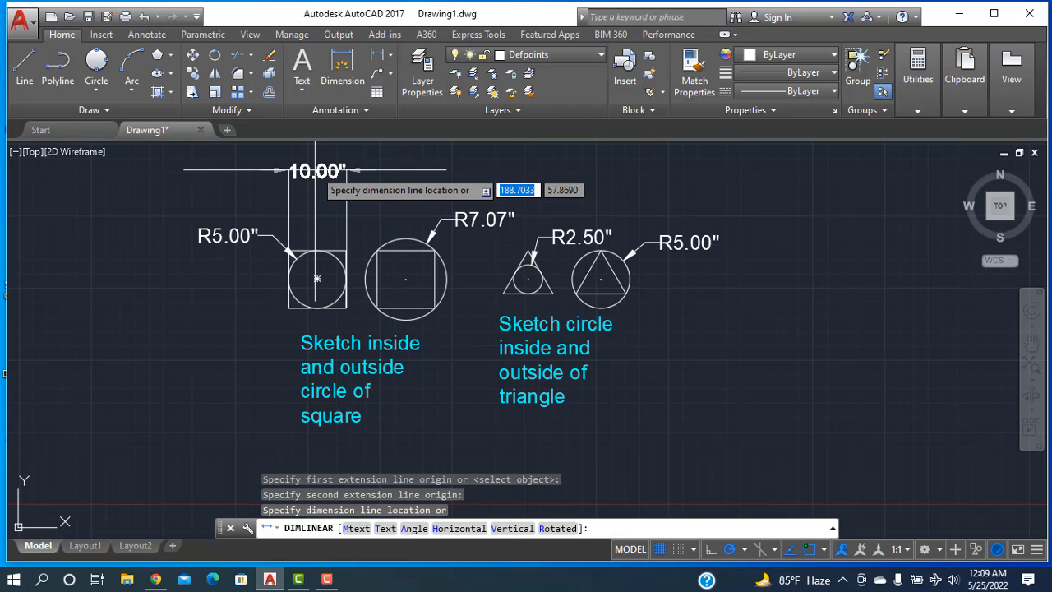
pyautogui.click(320, 169)
pyautogui.click(380, 59)
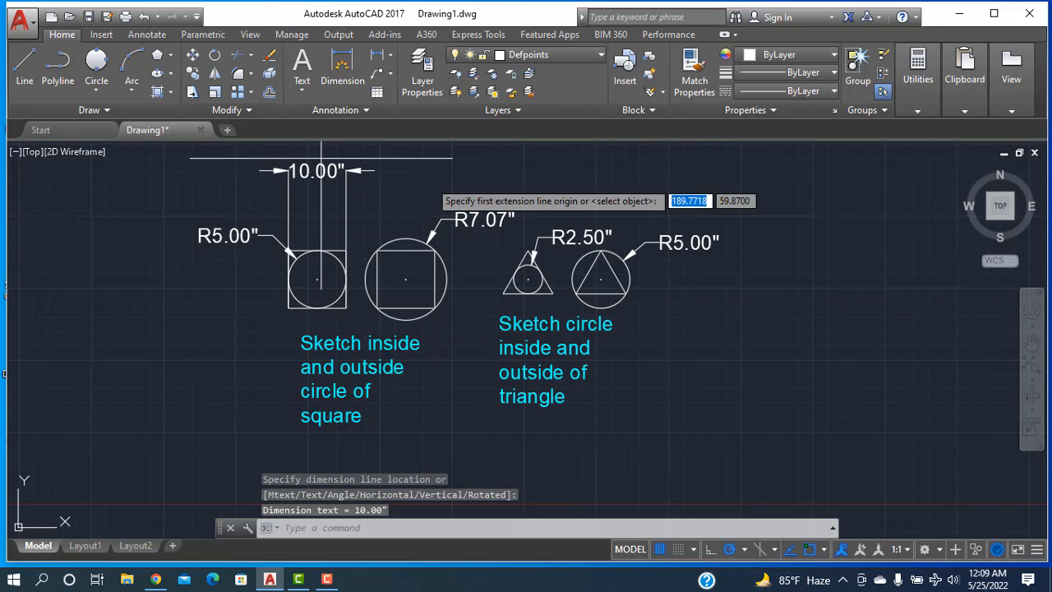
pyautogui.click(376, 307)
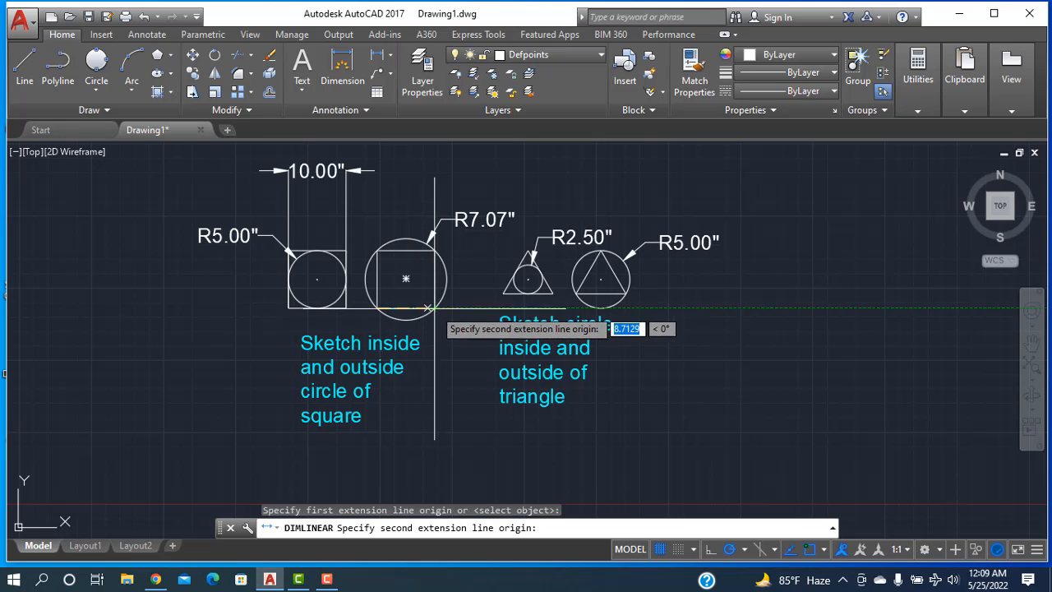
pyautogui.click(434, 307)
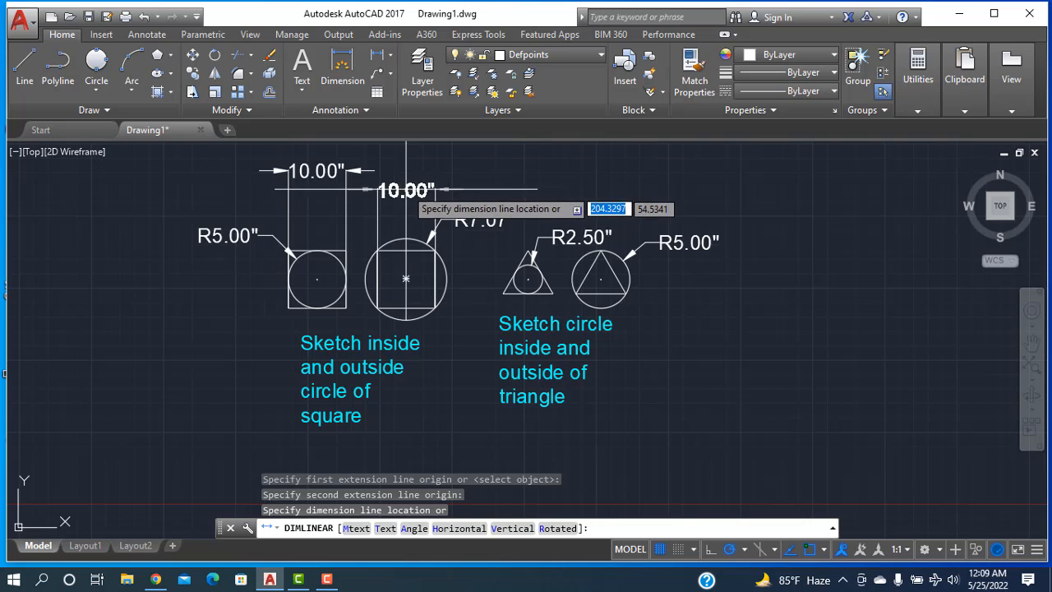
pyautogui.click(406, 188)
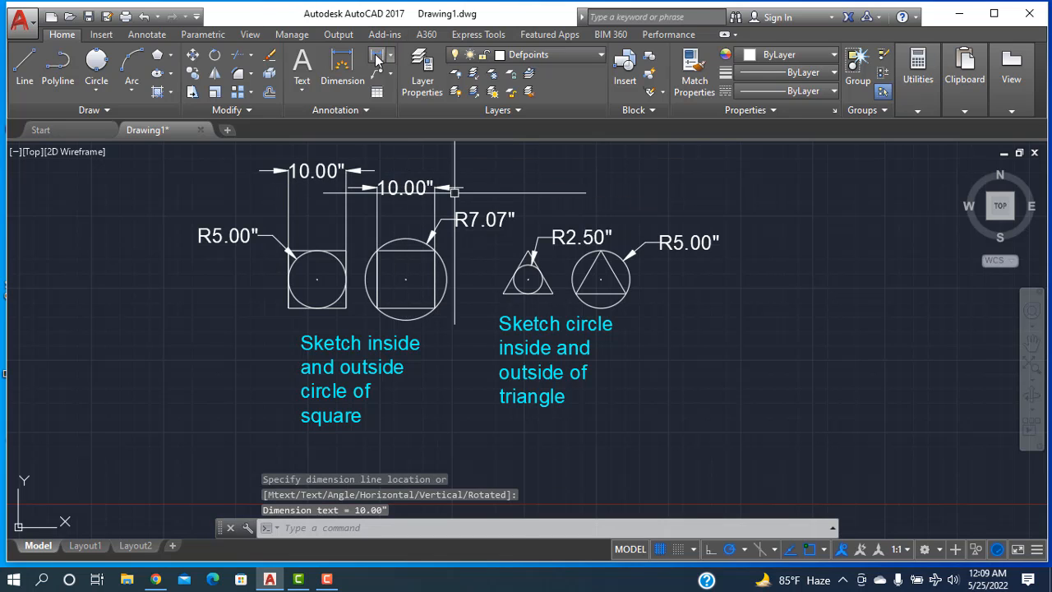
# - Add an aligned dimension along the right-hand side of the triangle inside the circle, placed outside the circle
pyautogui.click(390, 55)
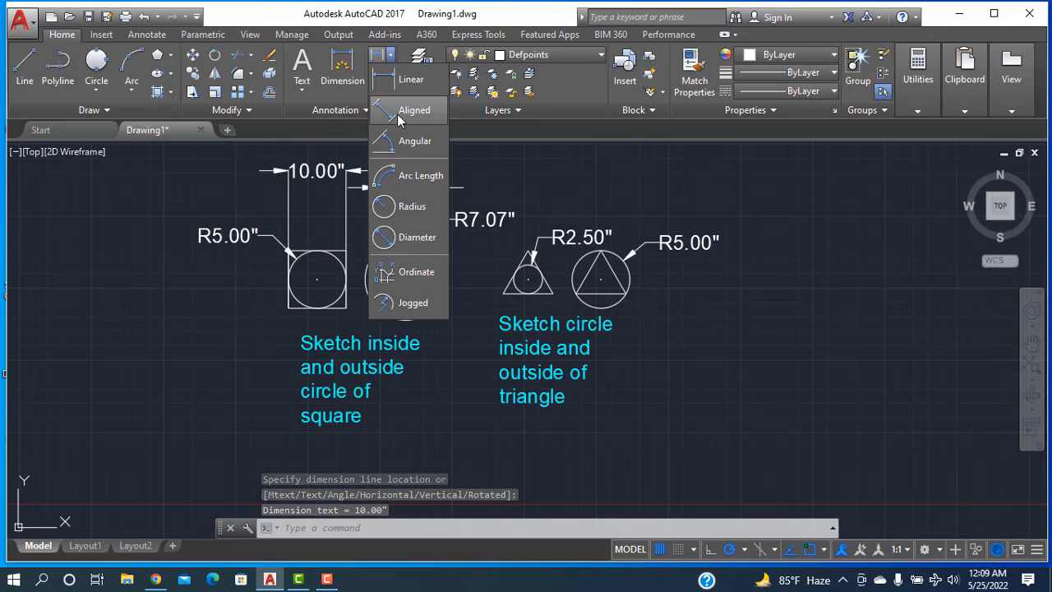
pyautogui.click(398, 114)
pyautogui.scroll(4, 601, 251)
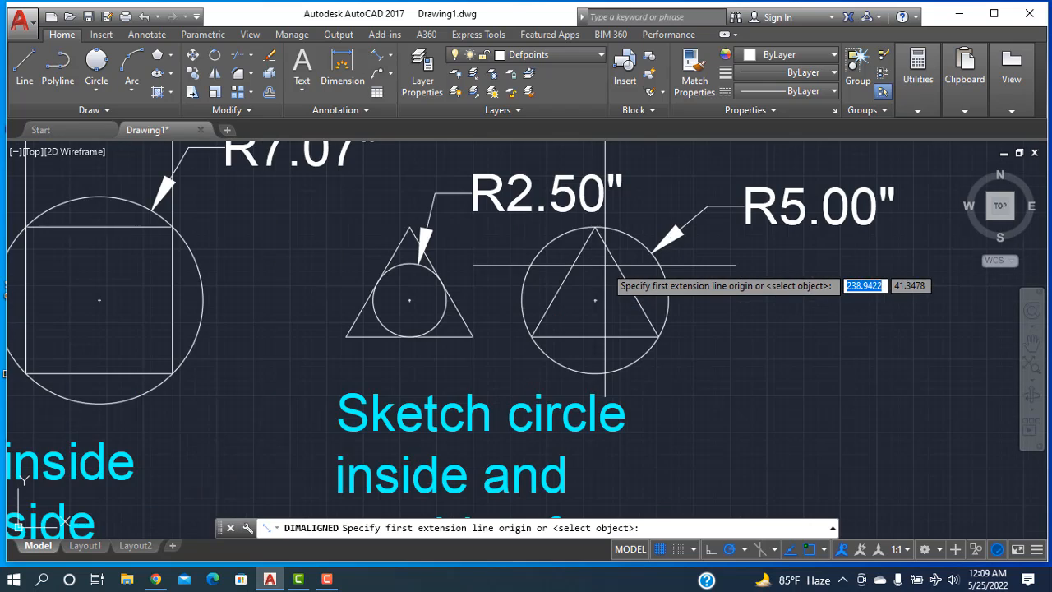
pyautogui.click(597, 232)
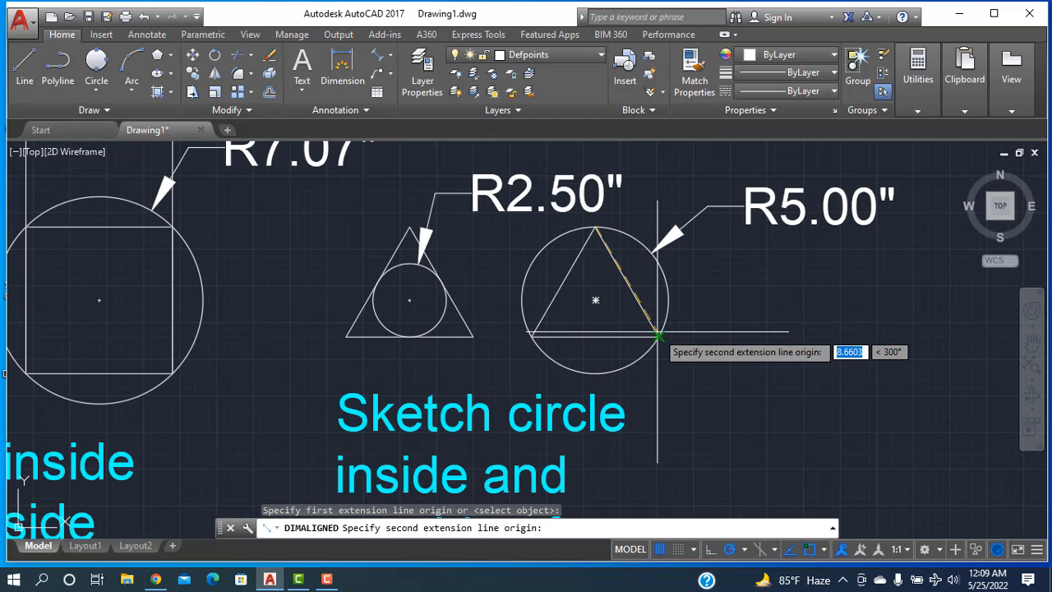
pyautogui.click(657, 335)
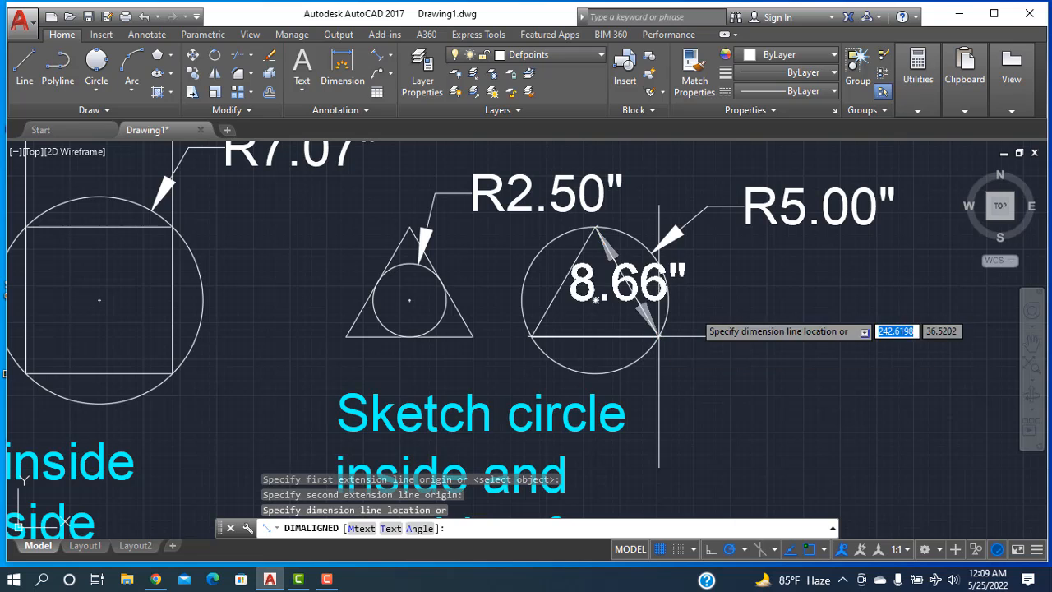
pyautogui.click(705, 294)
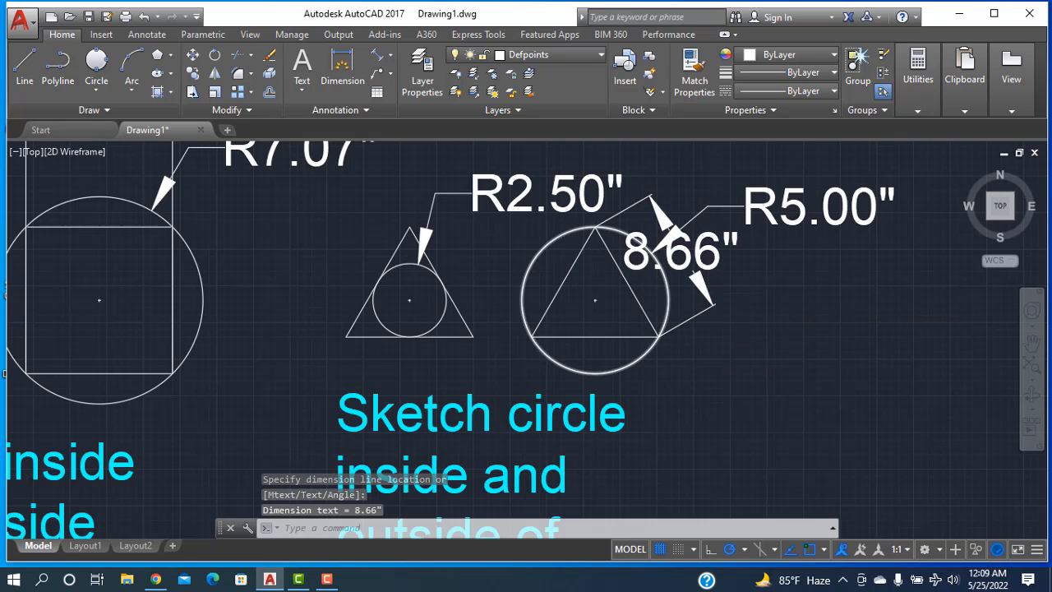
pyautogui.scroll(-6, 728, 395)
pyautogui.moveTo(728, 399)
pyautogui.mouseDown(button='middle')
pyautogui.moveTo(707, 309)
pyautogui.moveTo(717, 320)
pyautogui.mouseUp(button='middle')
pyautogui.scroll(2, 774, 221)
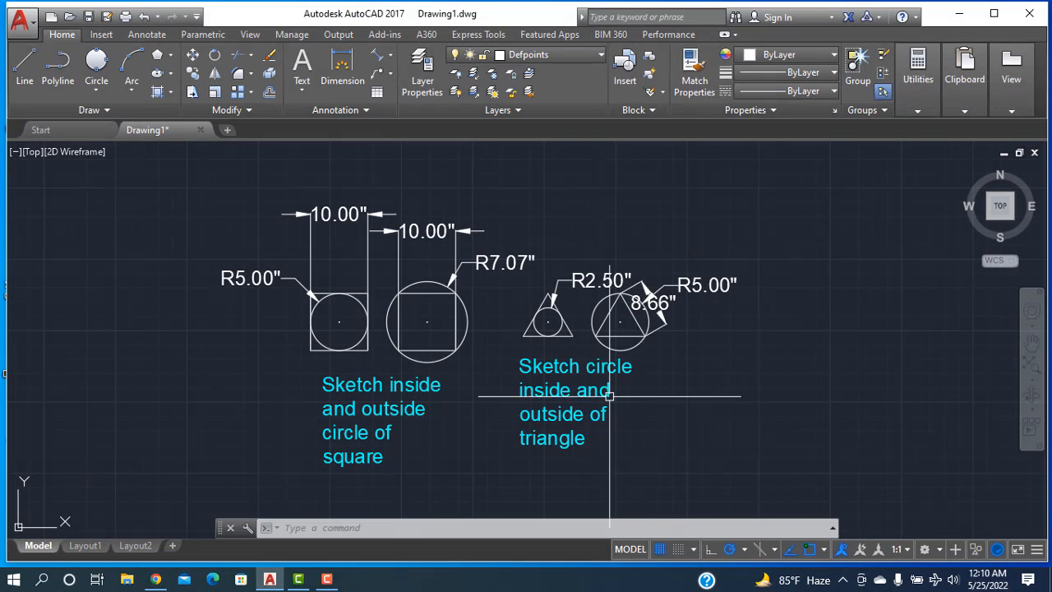
pyautogui.click(297, 579)
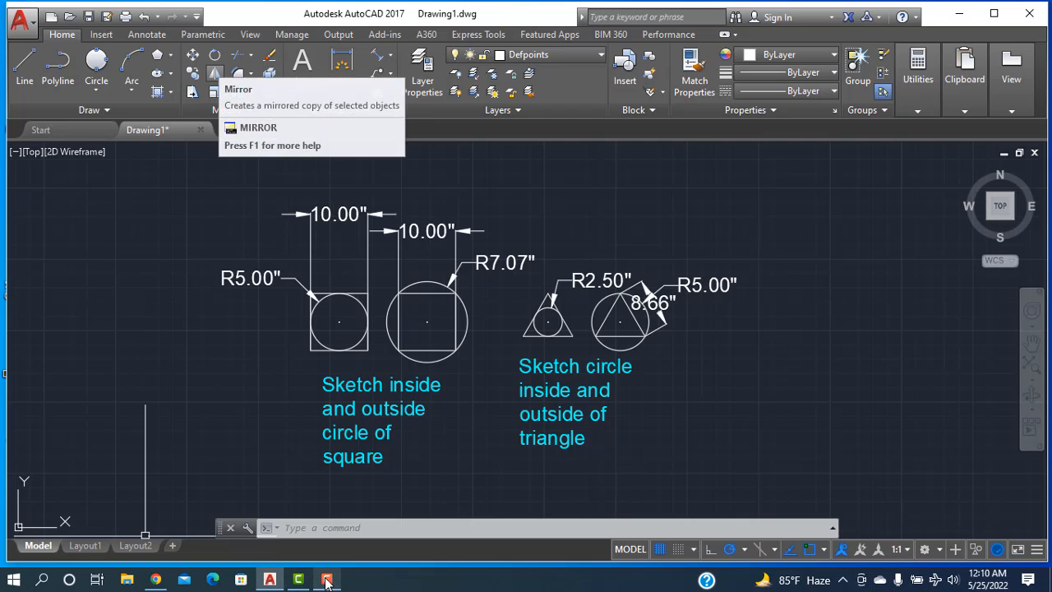